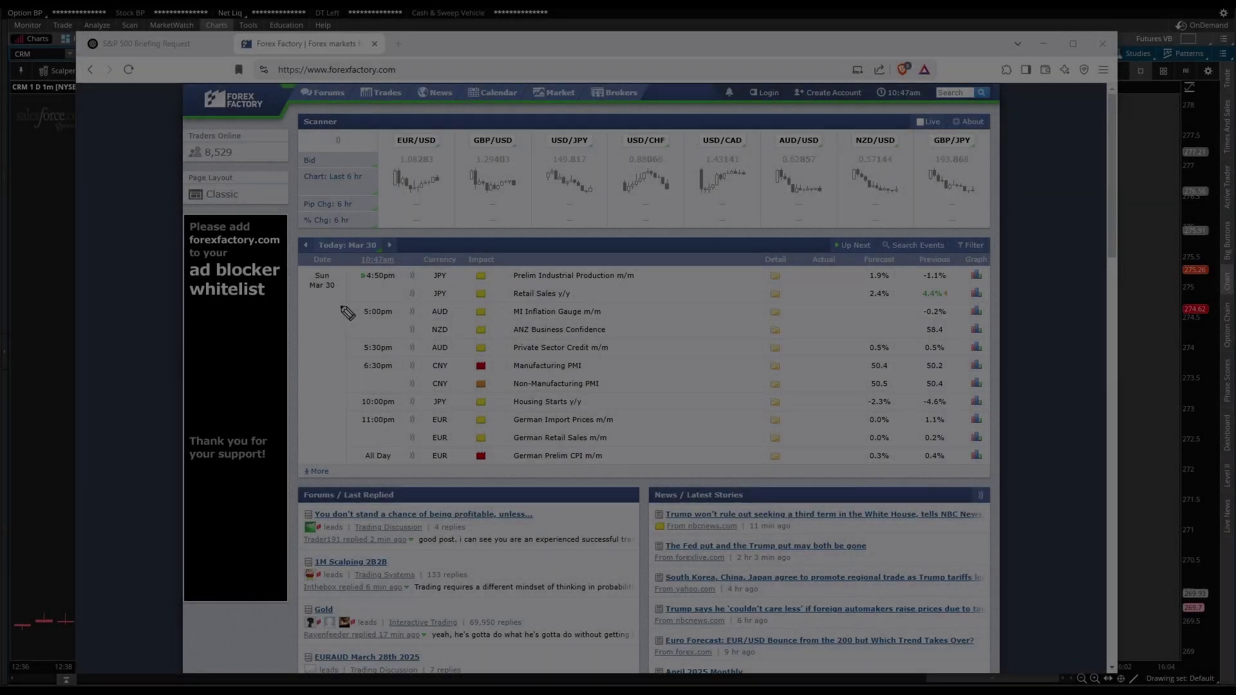
Annotate the Mar 30 calendar, marking today's events, the Forex Factory logo and Housing Starts.
mouse_move(345, 270)
left_mouse_down()
mouse_move(347, 468)
mouse_move(368, 471)
left_mouse_up()
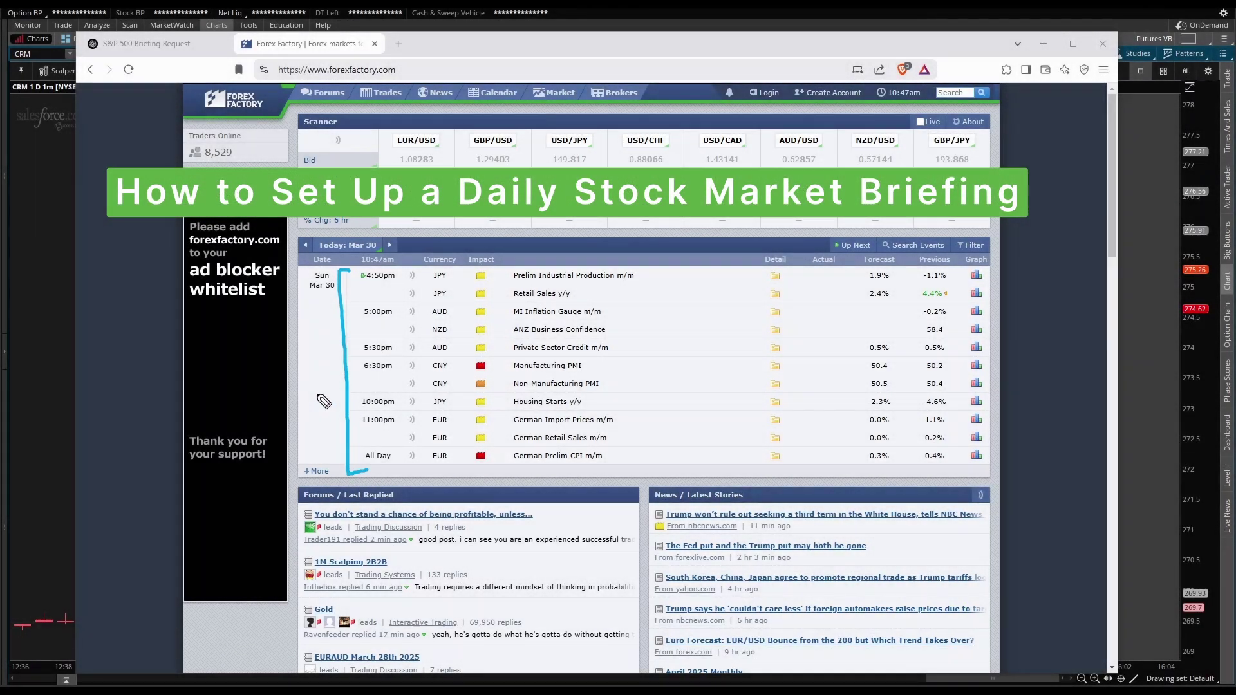
left_click_drag(314, 394, 335, 394)
mouse_move(219, 119)
left_mouse_down()
mouse_move(269, 90)
mouse_move(193, 82)
mouse_move(222, 120)
left_mouse_up()
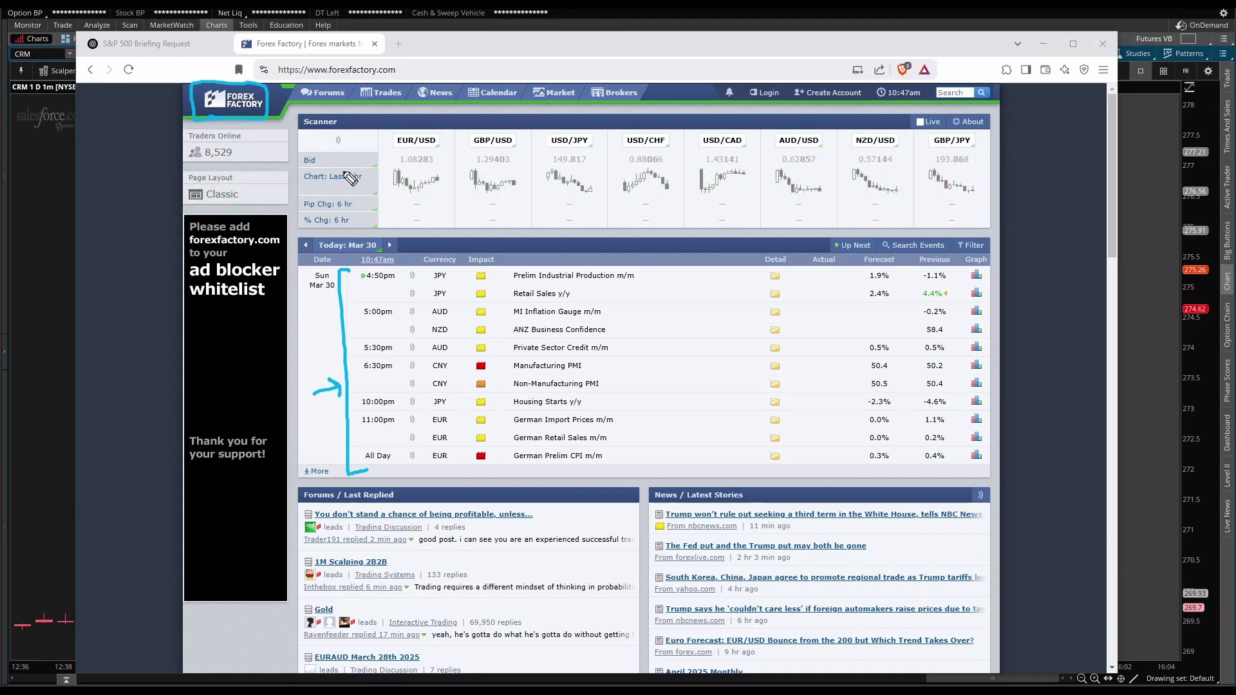
mouse_move(655, 270)
left_mouse_down()
mouse_move(670, 308)
mouse_move(671, 459)
mouse_move(652, 463)
left_mouse_up()
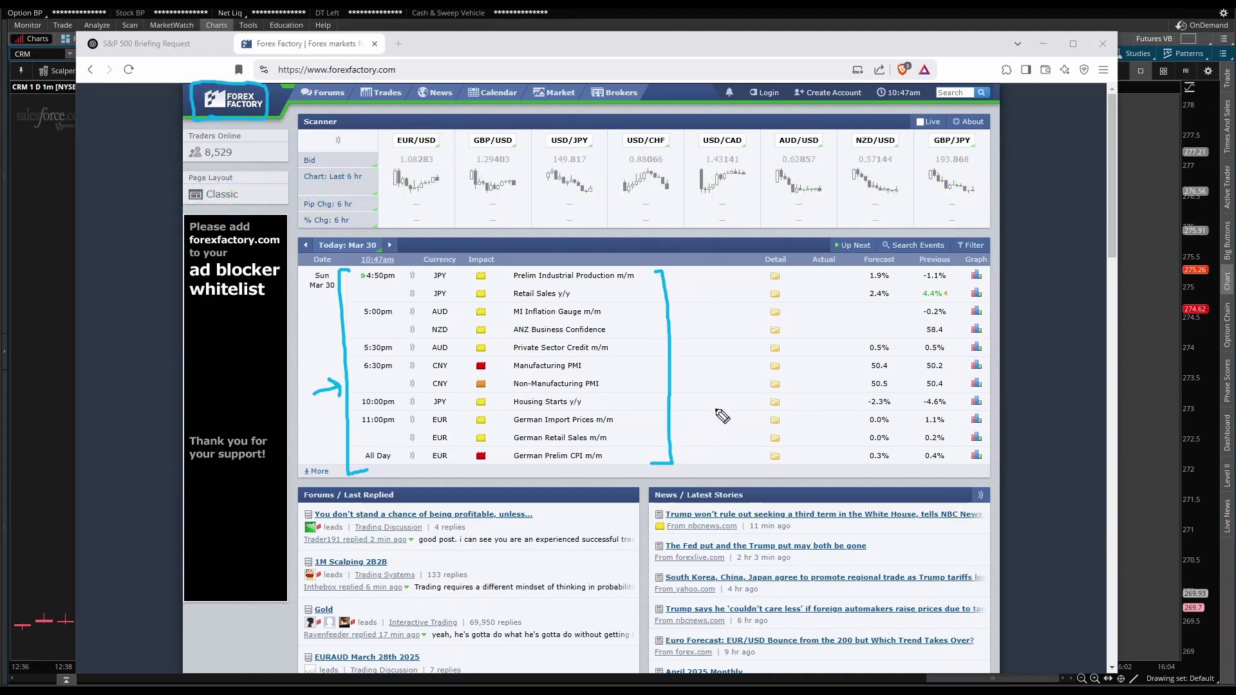
mouse_move(748, 385)
left_mouse_down()
mouse_move(699, 400)
mouse_move(715, 405)
left_mouse_up()
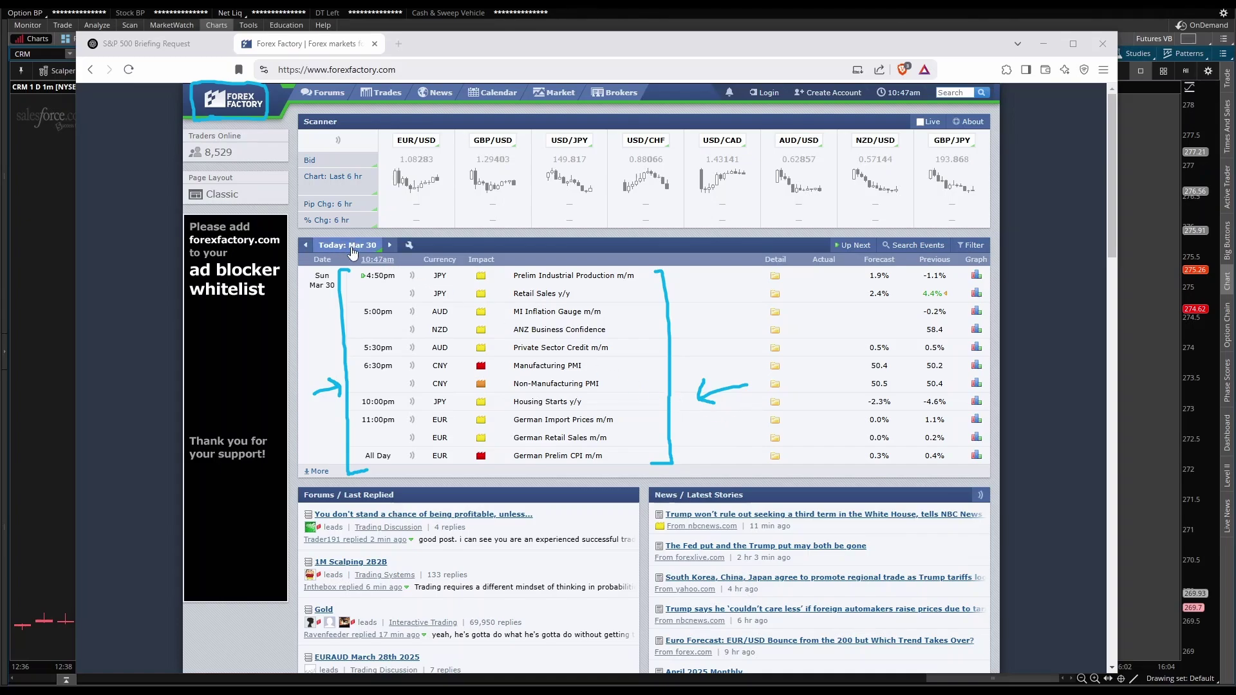
Advance the calendar through Mar 31 to Apr 1, highlighting ISM Manufacturing PMI and JOLTS Job Openings.
left_click(390, 245)
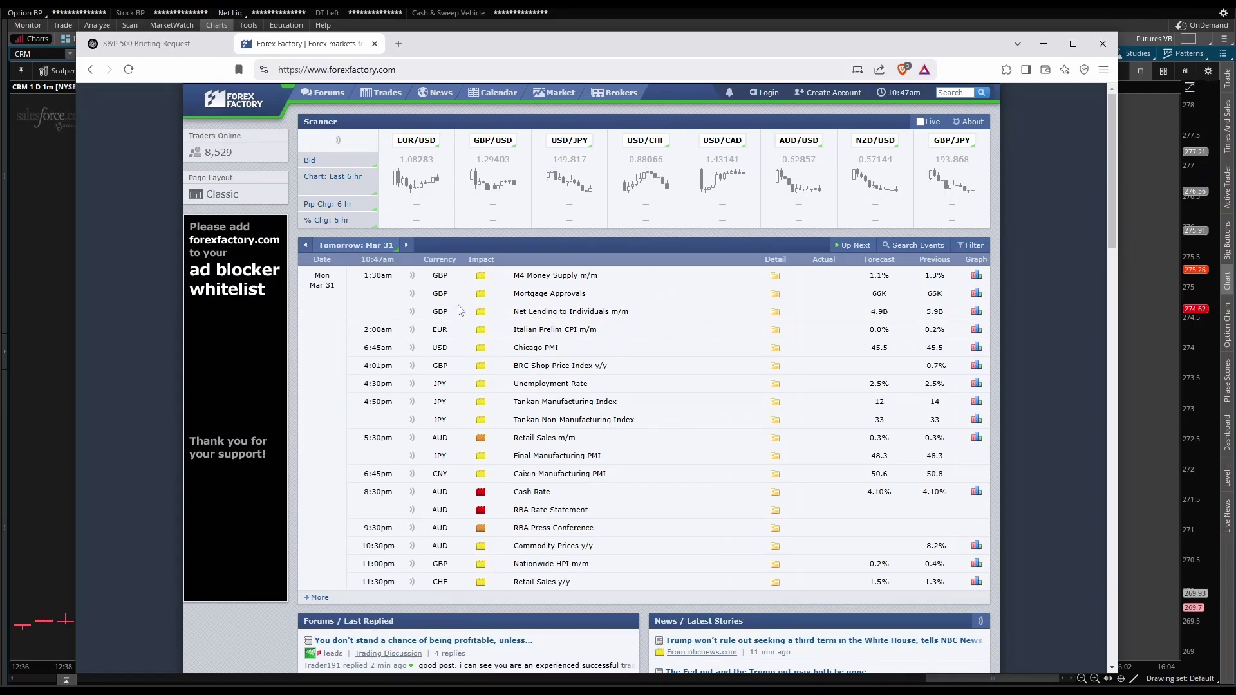
left_click(406, 245)
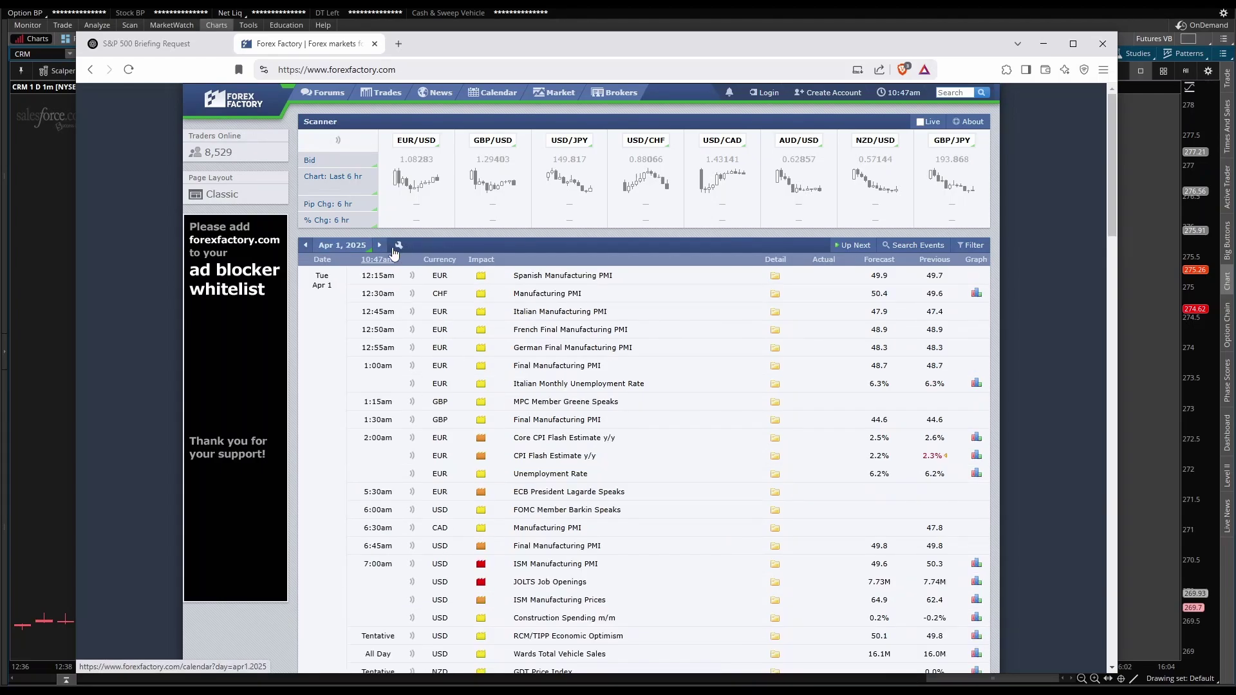
scroll(396, 282, "down", 2)
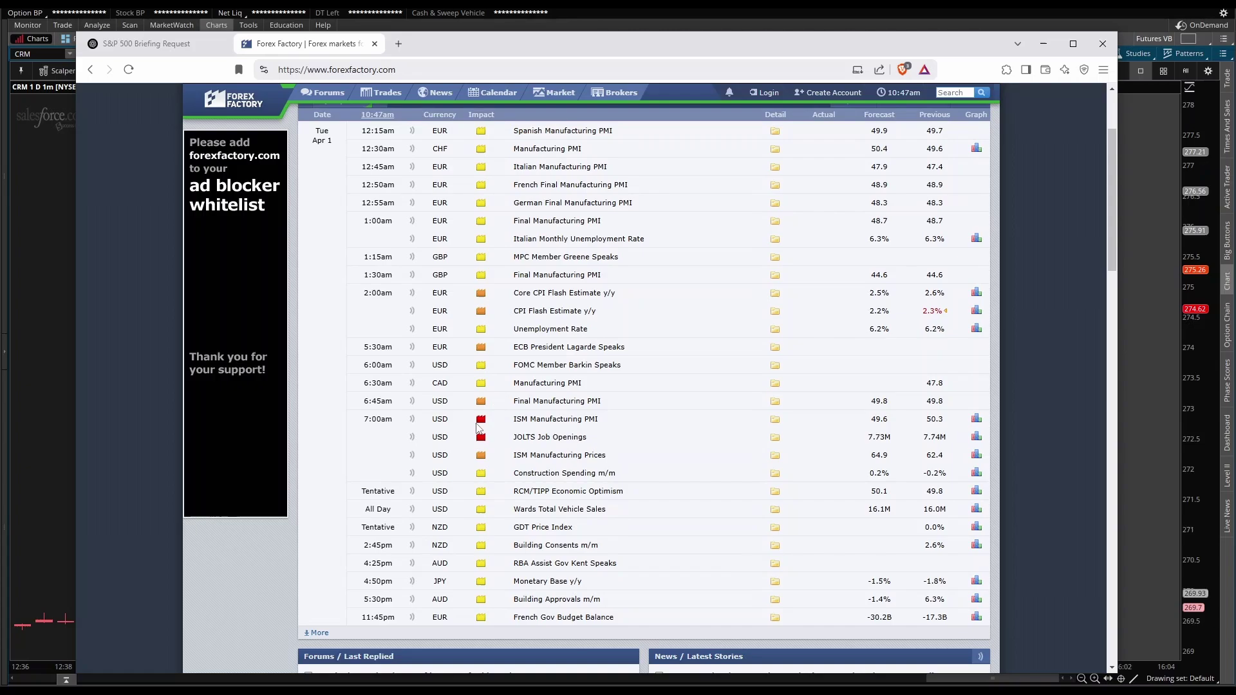
left_click_drag(477, 425, 592, 453)
left_click_drag(516, 436, 597, 457)
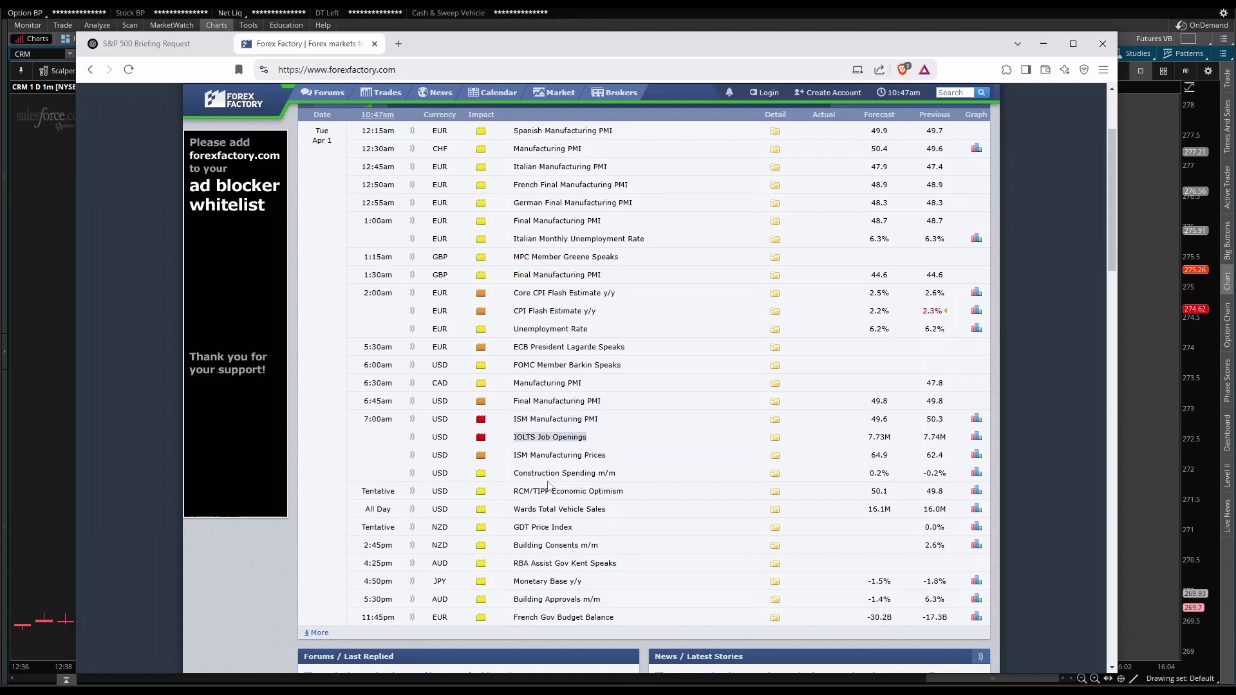
scroll(513, 395, "up", 2)
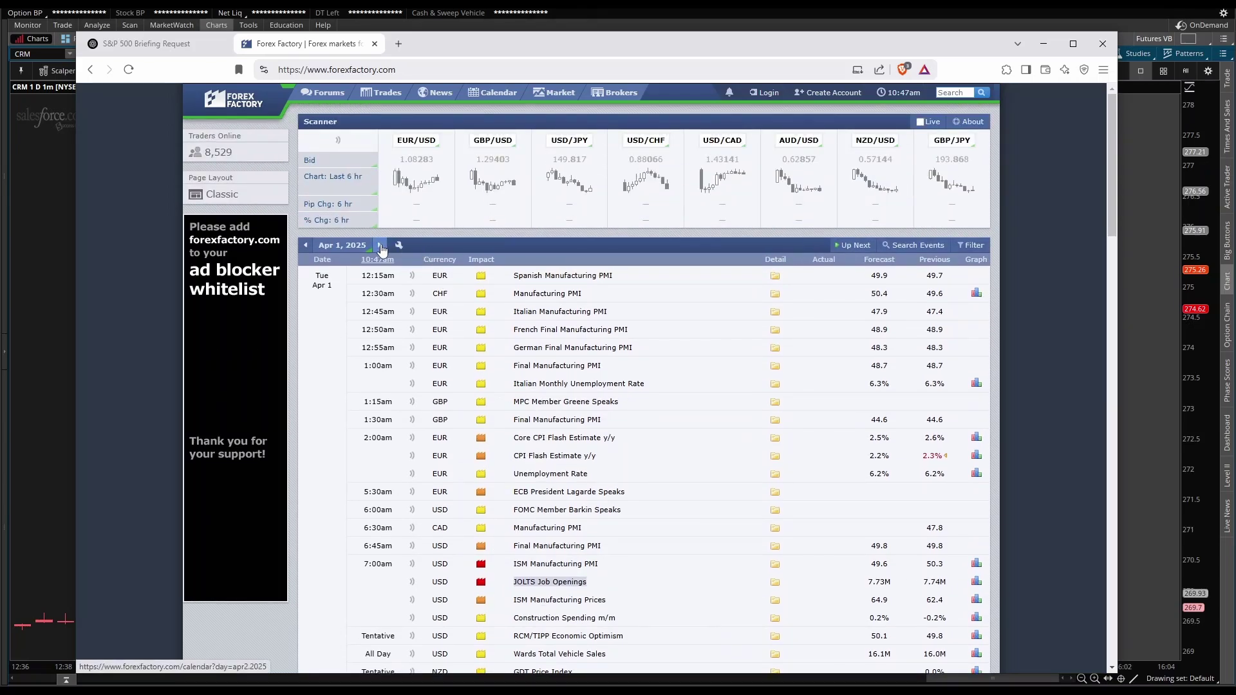
Browse Apr 2 (highlighting ADP Non-Farm Employment) and Apr 3, then return to Apr 1.
left_click(380, 245)
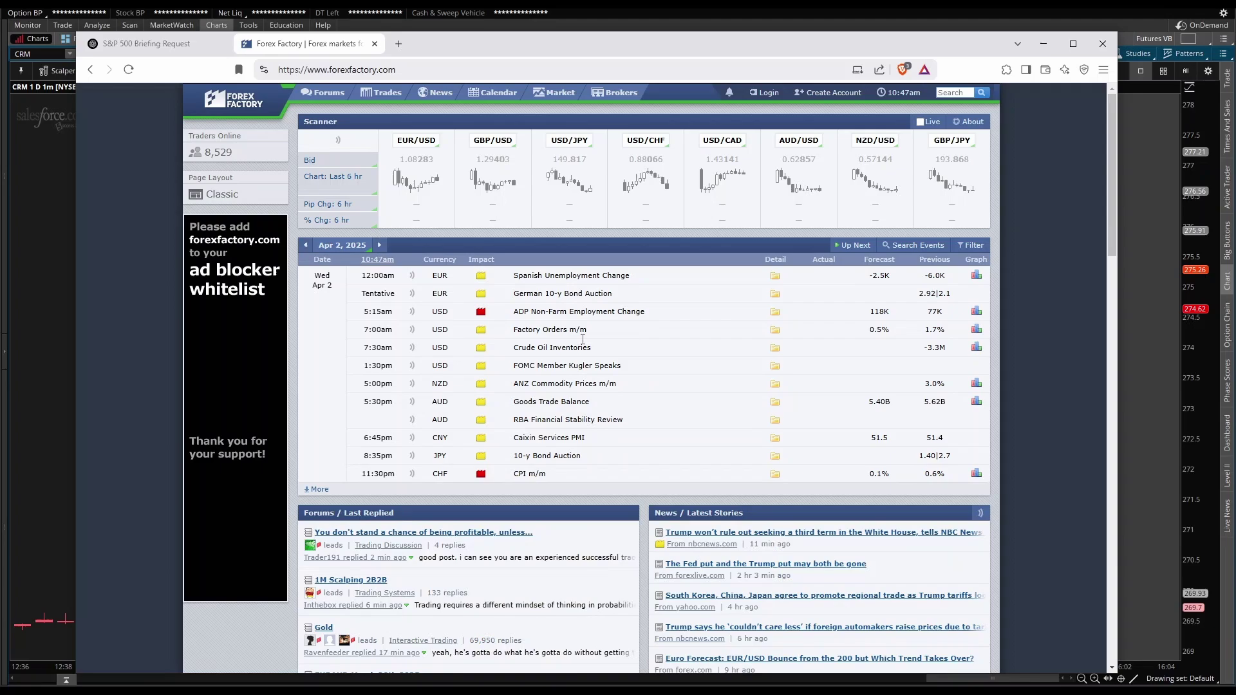
left_click_drag(515, 315, 631, 318)
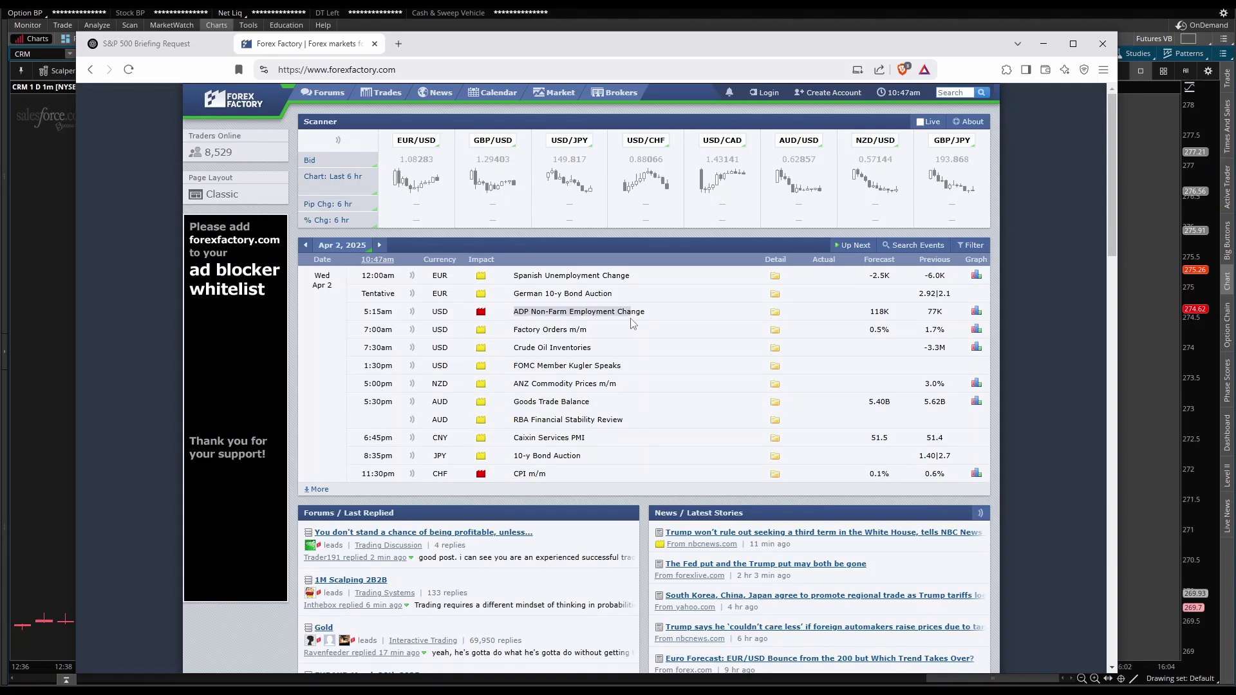
left_click(381, 246)
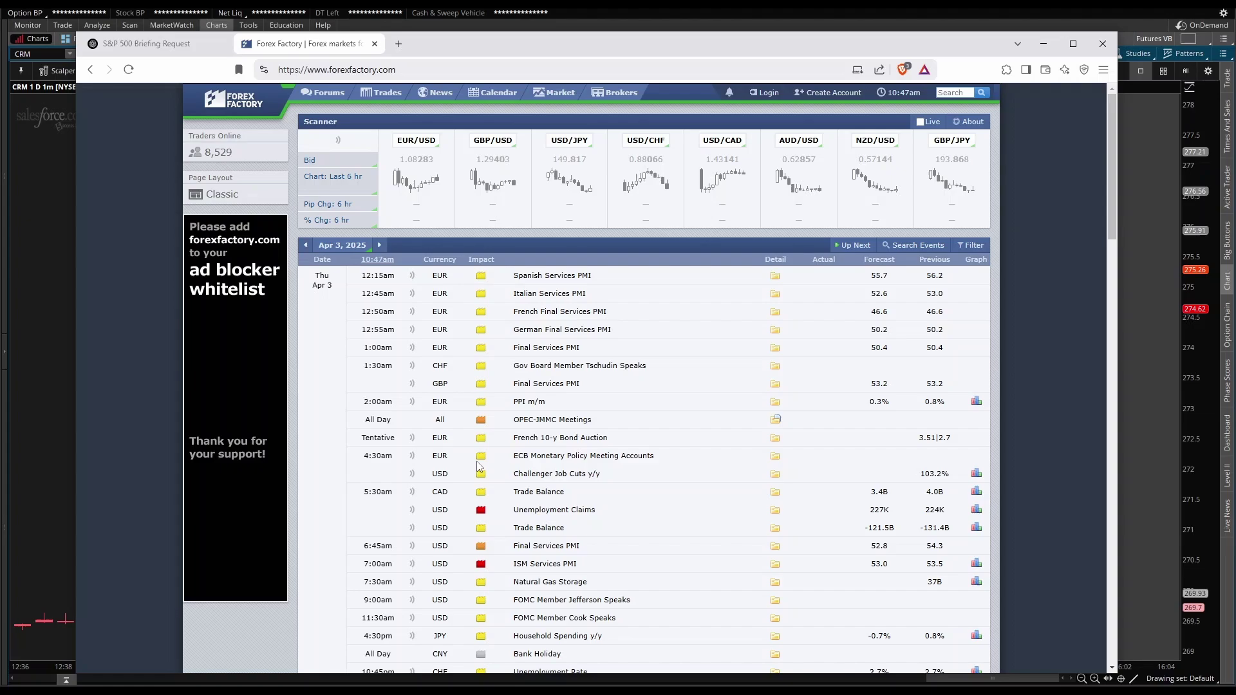
left_click(306, 245)
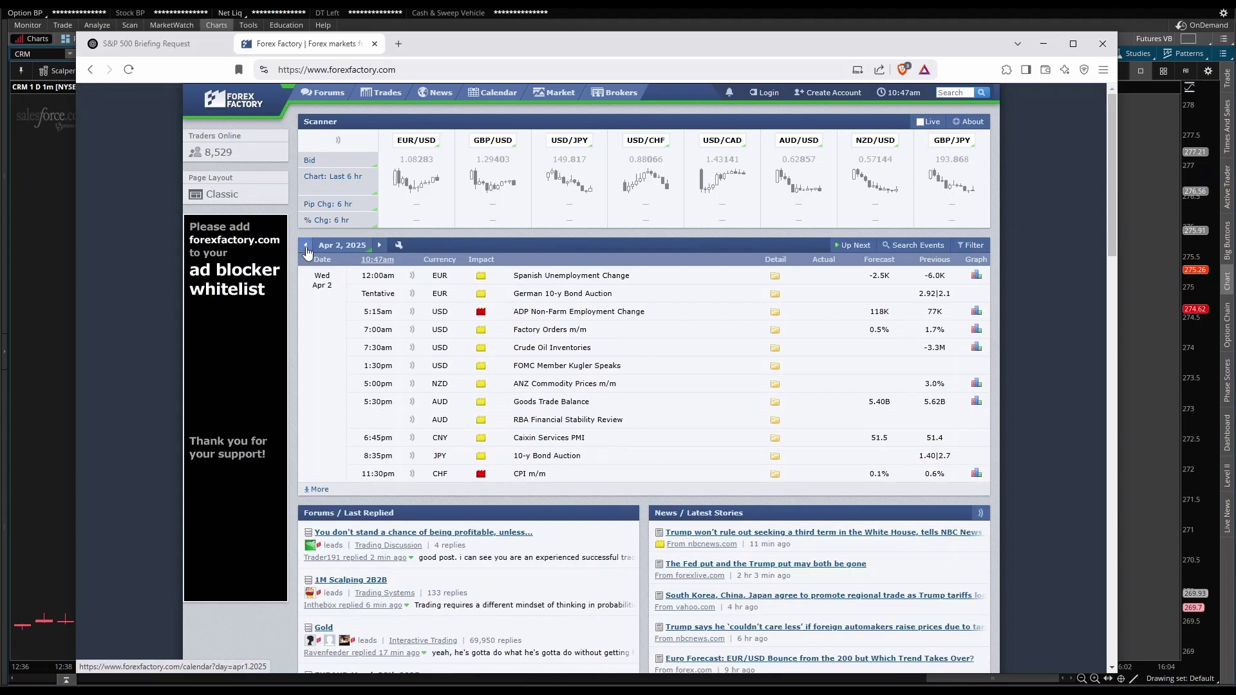
left_click(305, 246)
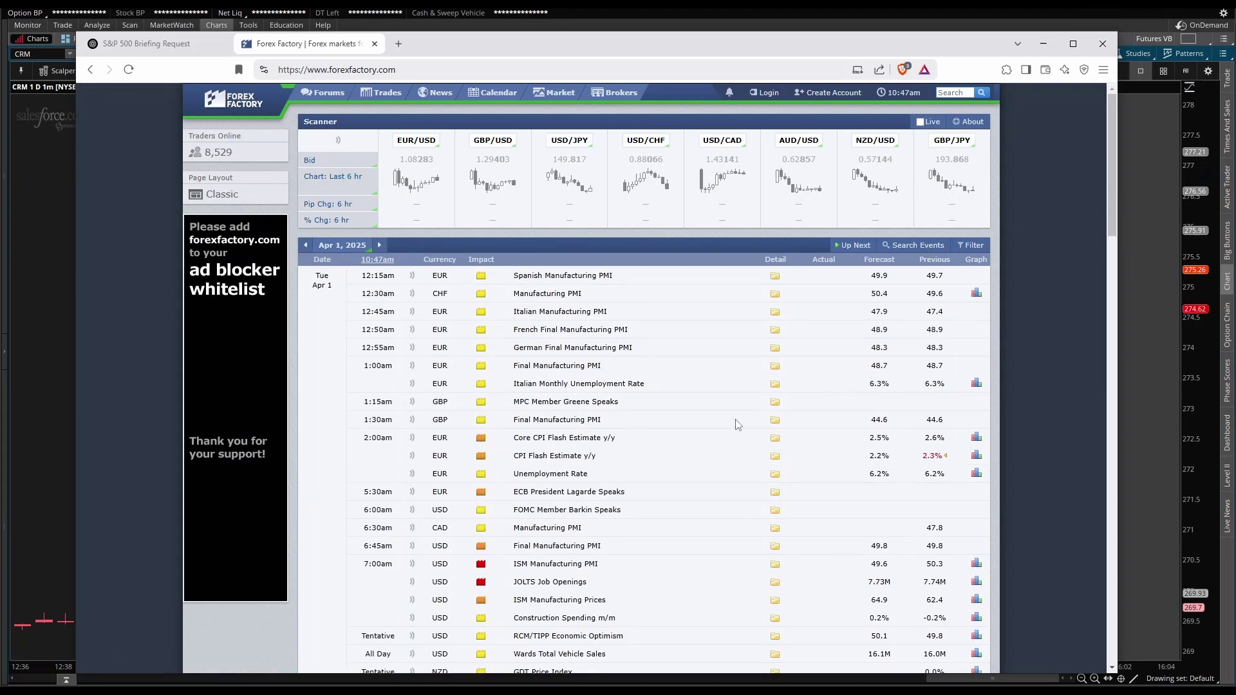
Expand the Apr 1 ISM Manufacturing PMI details to view its specs and history.
scroll(614, 462, "down", 3)
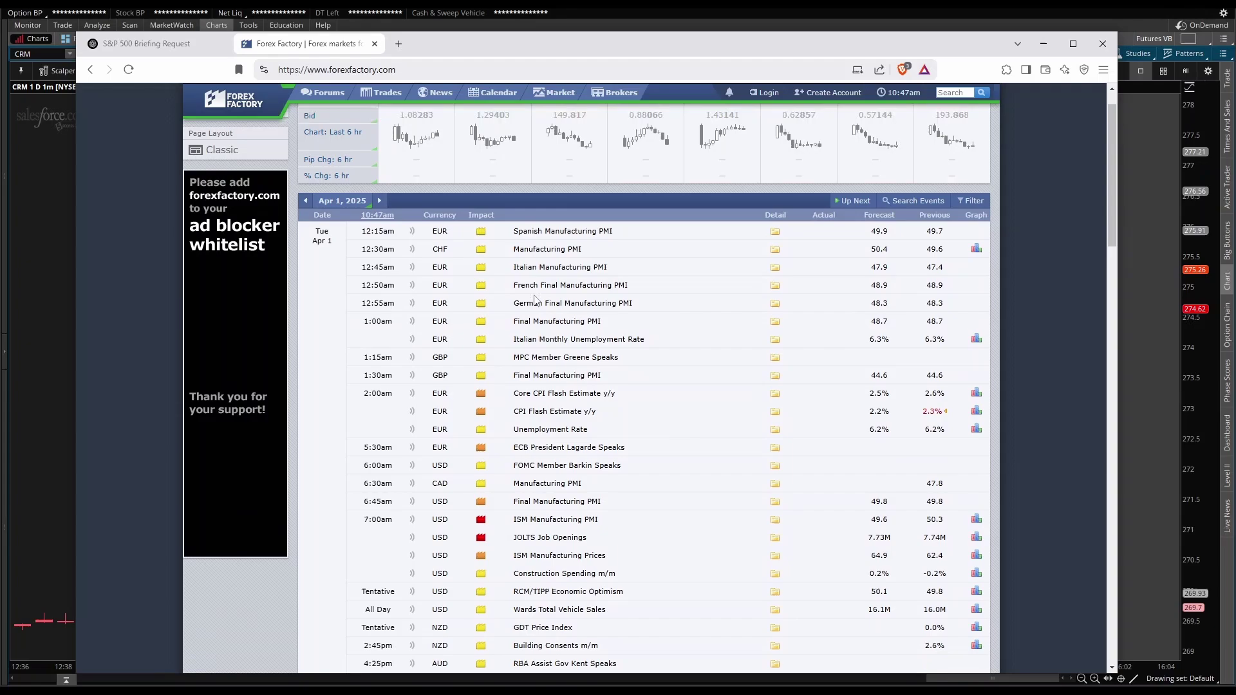
left_click_drag(513, 345, 751, 362)
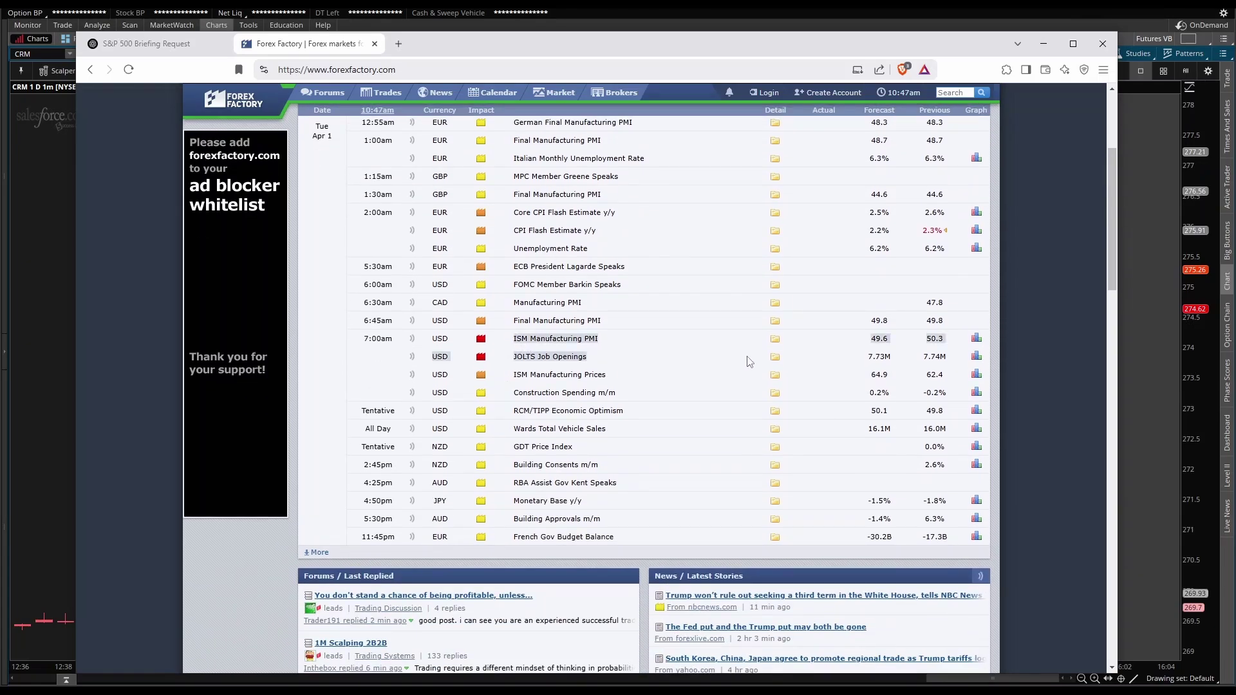
left_click(775, 339)
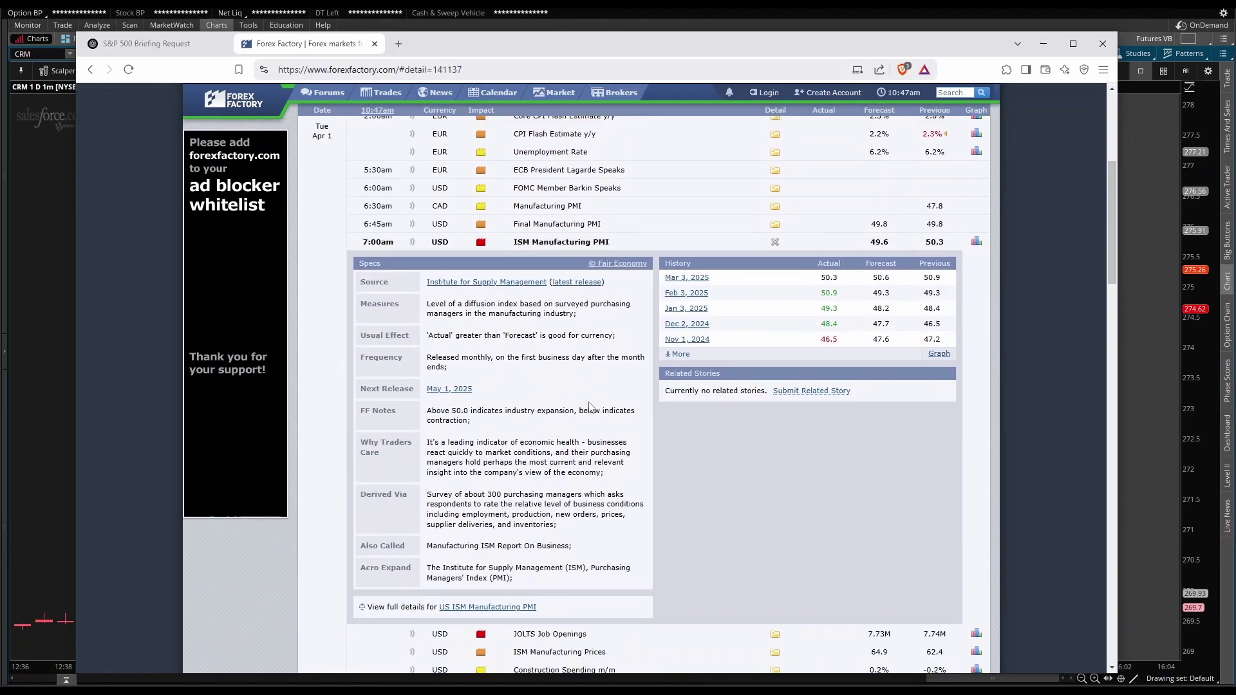
scroll(577, 385, "down", 3)
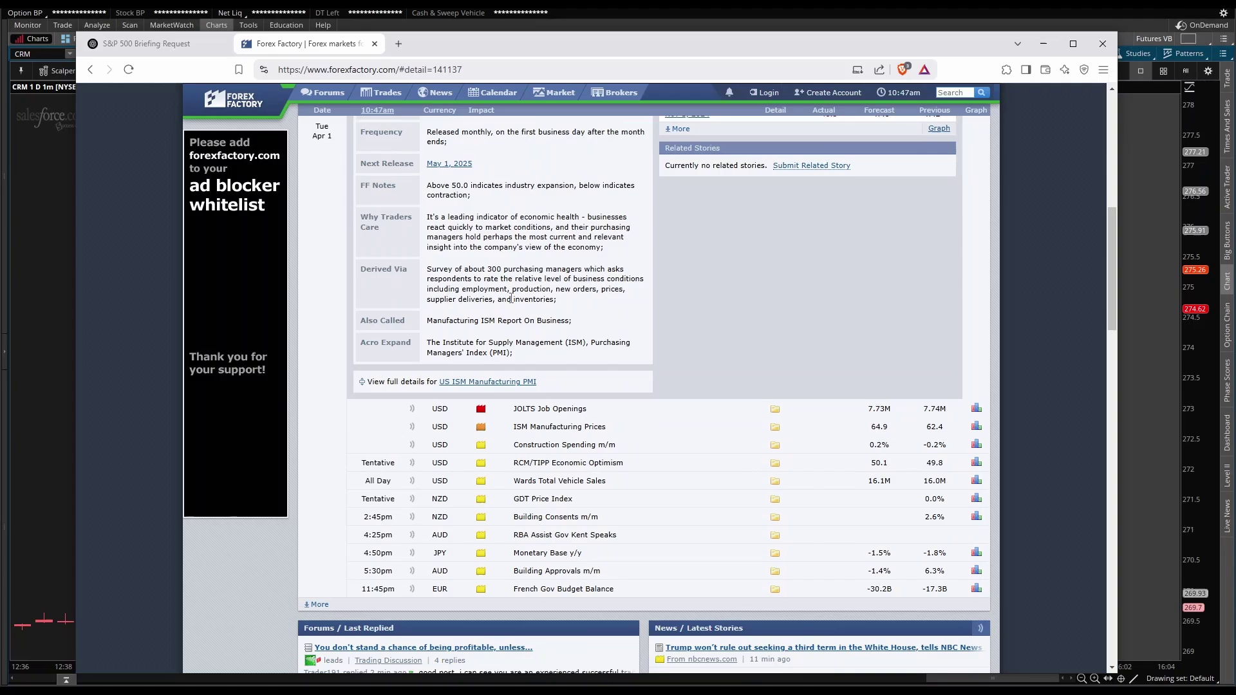
In the S&P 500 Briefing Request chat, check the model list shows GPT-4o, then close it.
left_click(147, 43)
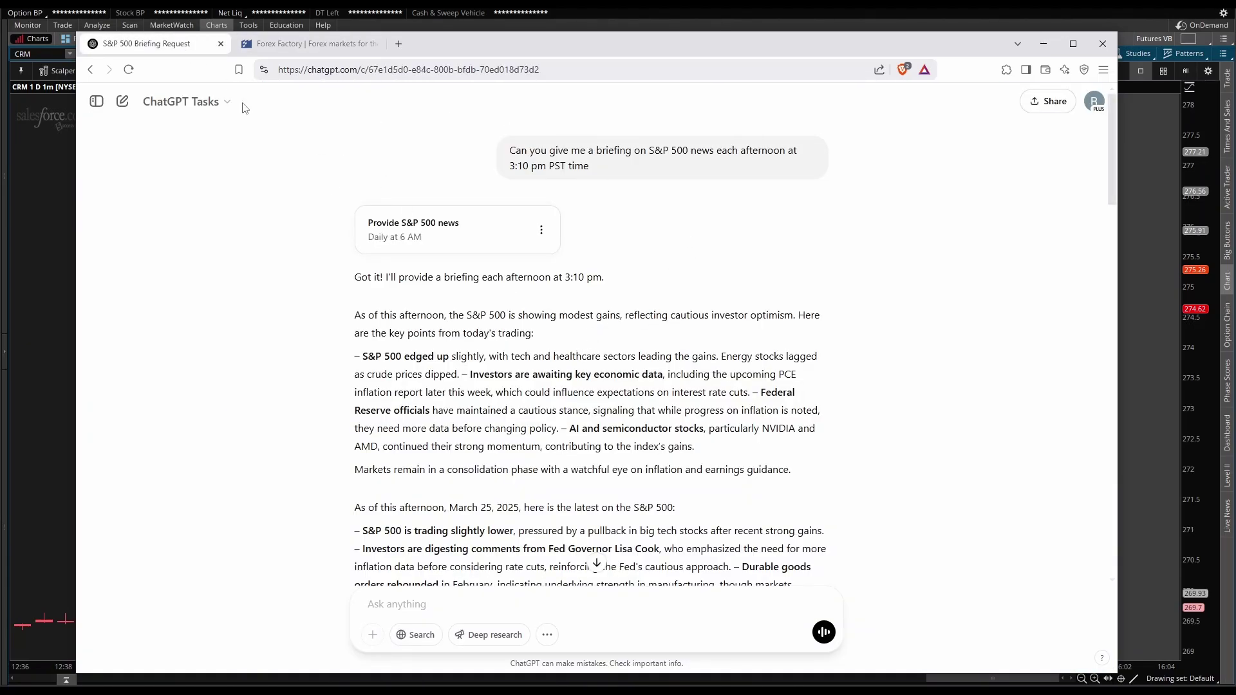
left_click(213, 107)
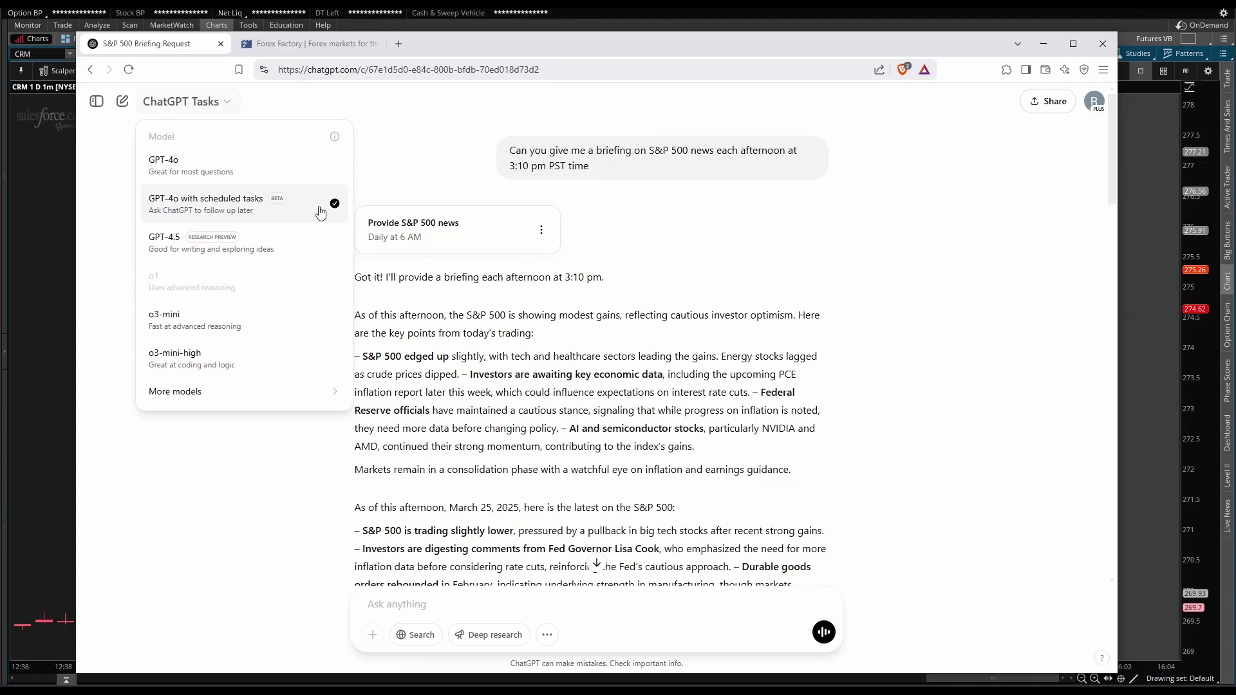
left_click_drag(342, 201, 405, 201)
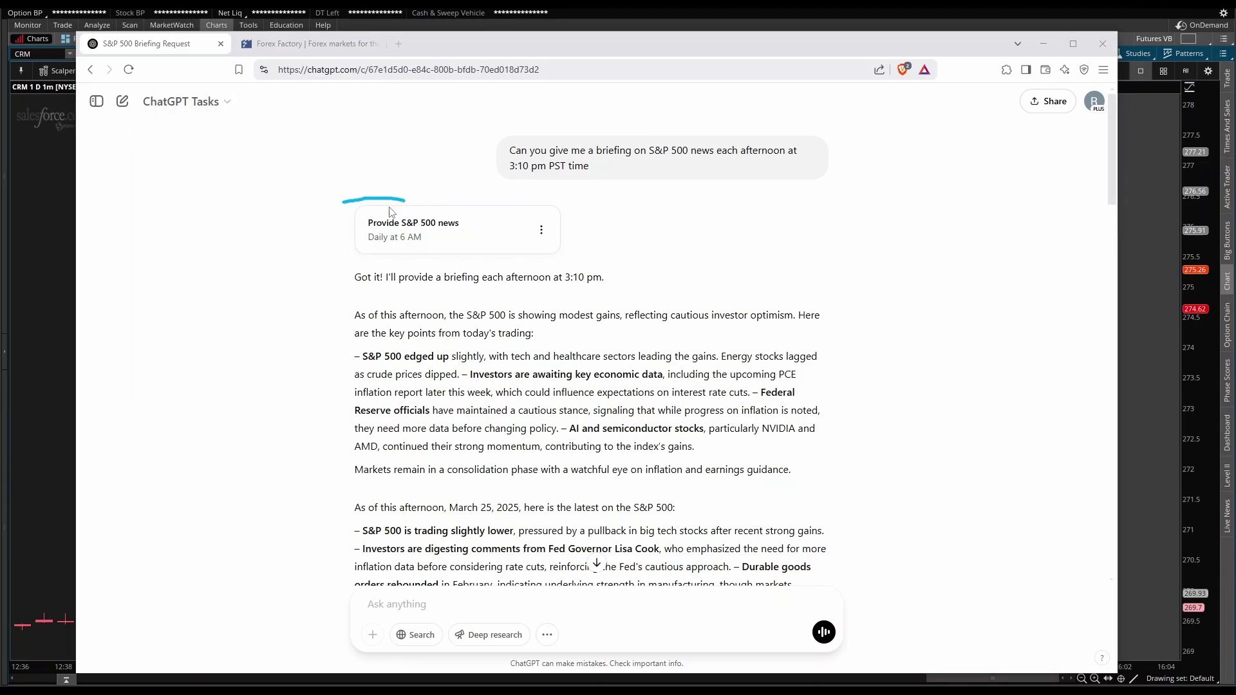
left_click(228, 103)
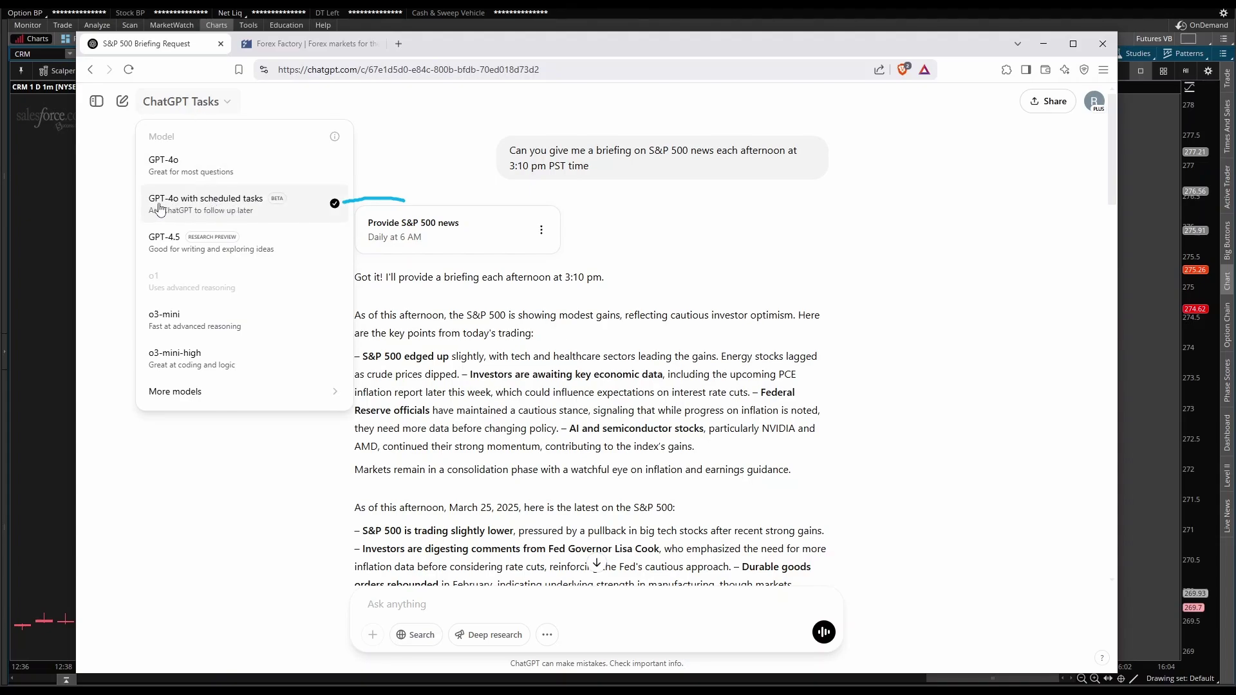
left_click(600, 211)
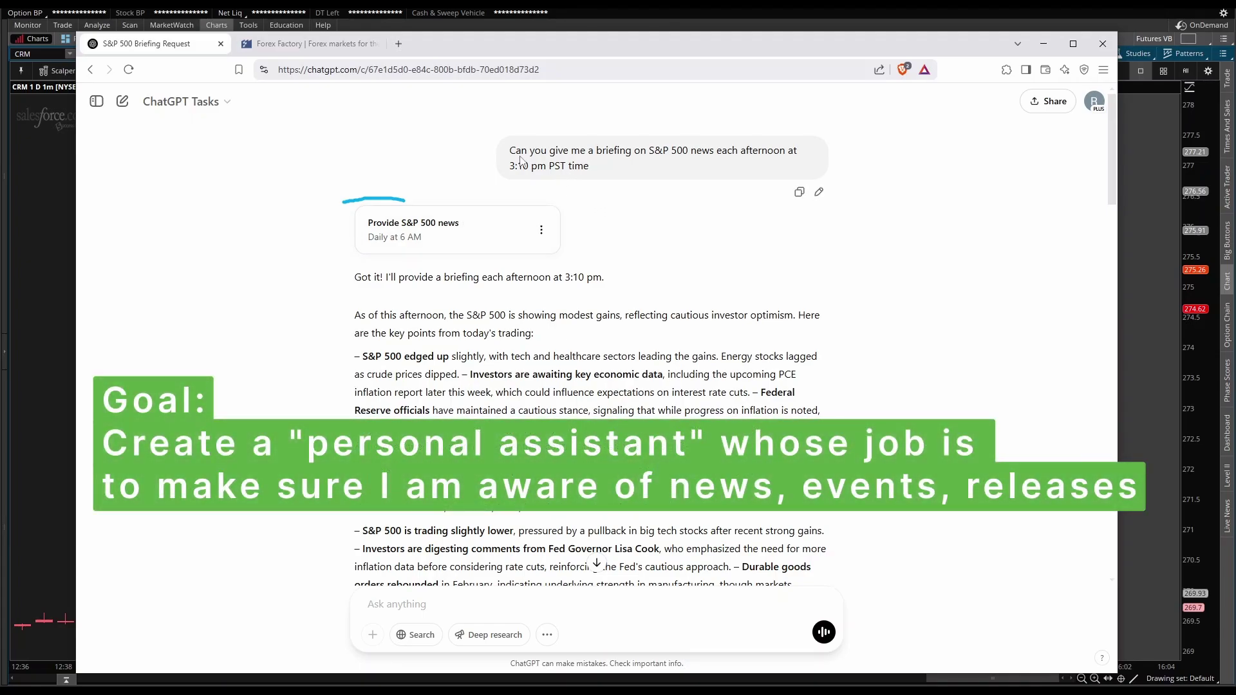
Highlight the original briefing request message, then open the Provide S&P 500 news task.
left_click_drag(512, 151, 596, 188)
left_click(602, 191)
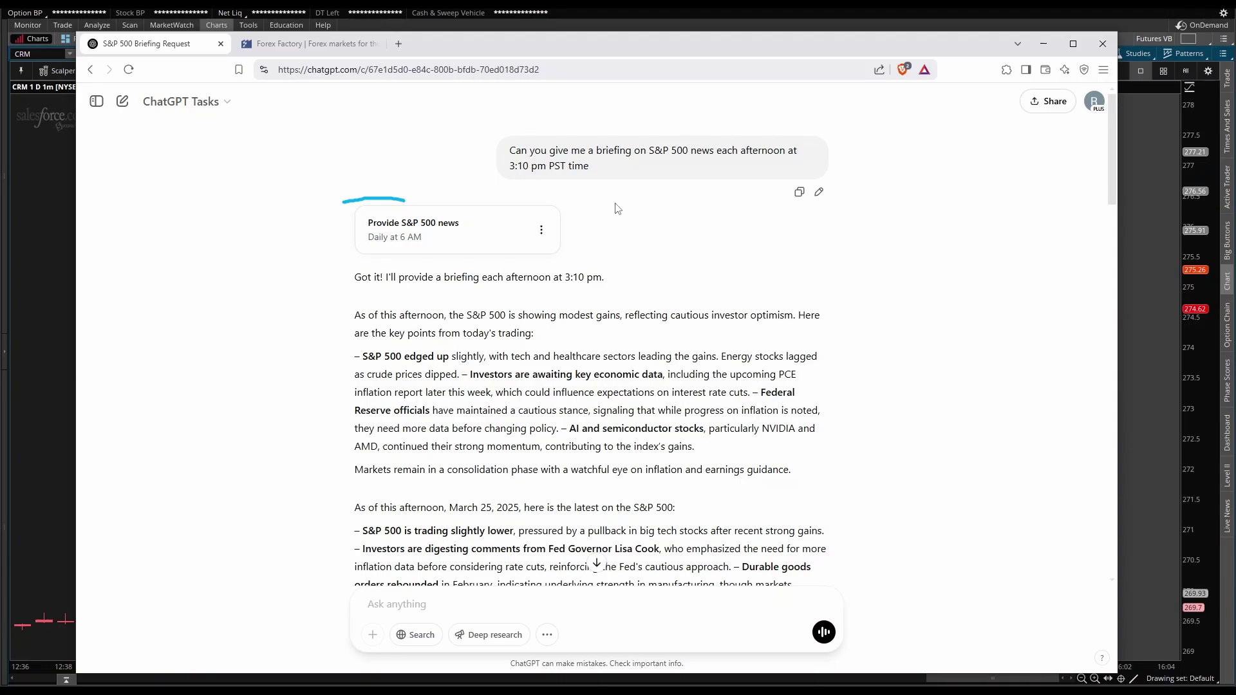
triple_click(587, 166)
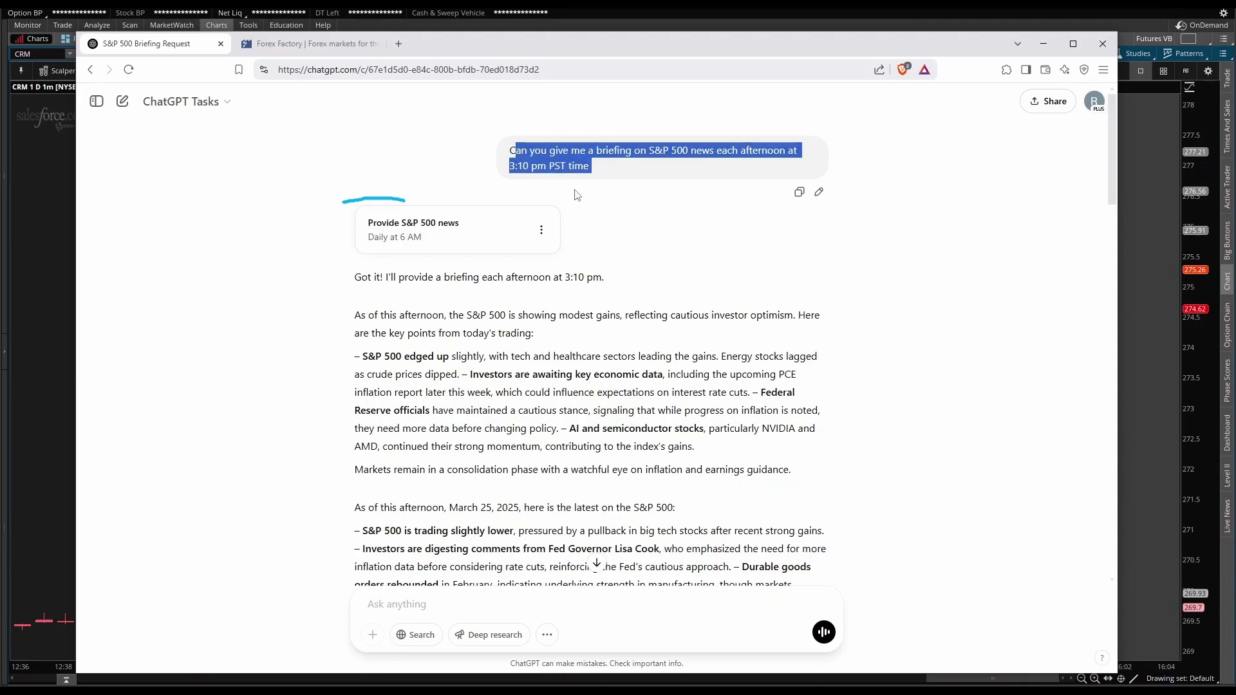
left_click(472, 185)
left_click(410, 236)
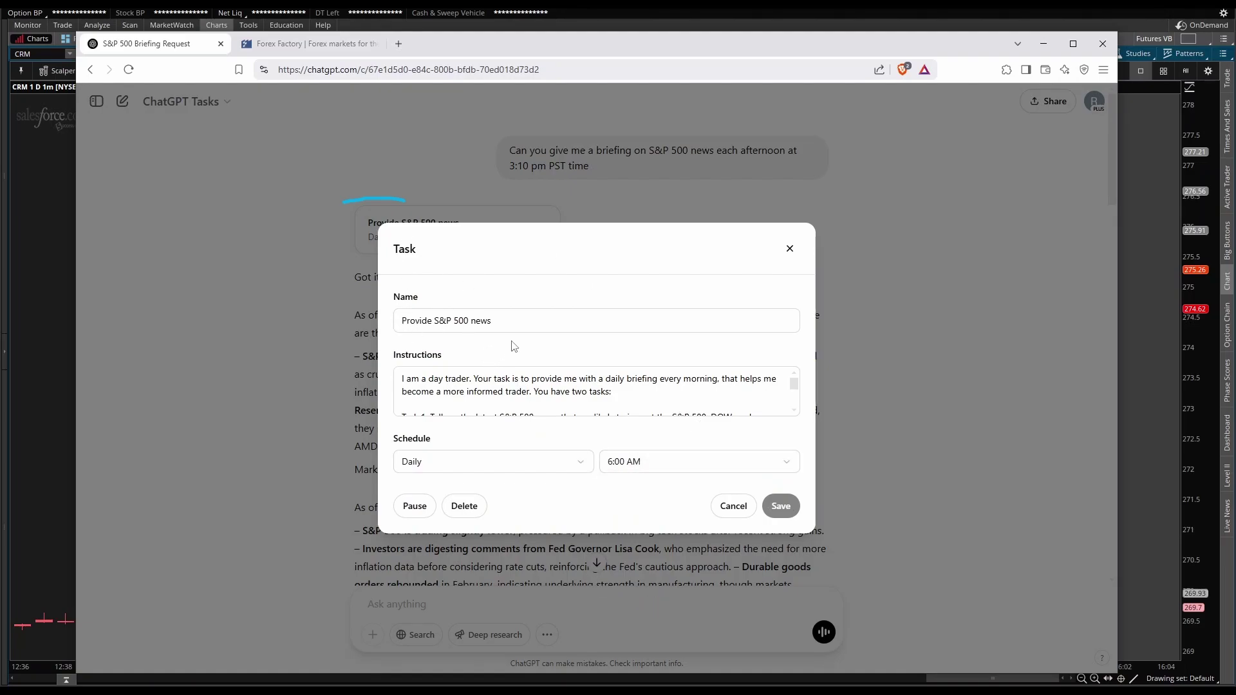
Highlight the task name and the 'daily briefing' and 'more informed trader' phrases.
left_click_drag(494, 321, 392, 318)
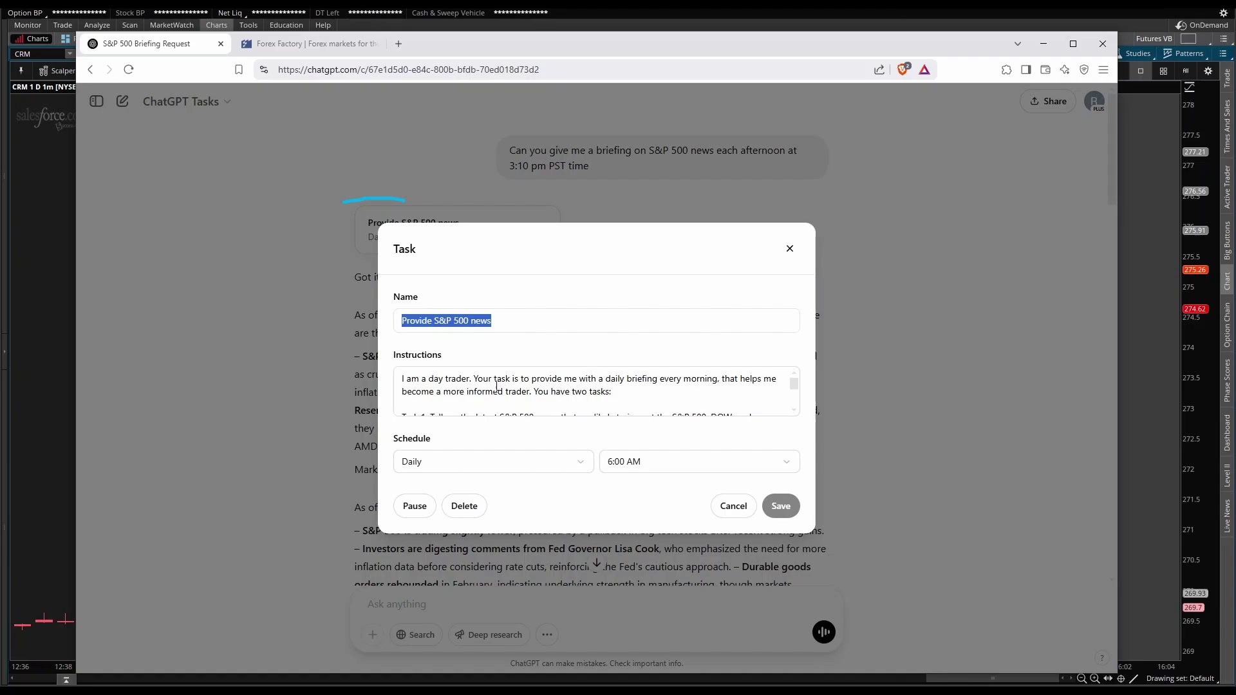
left_click(409, 378)
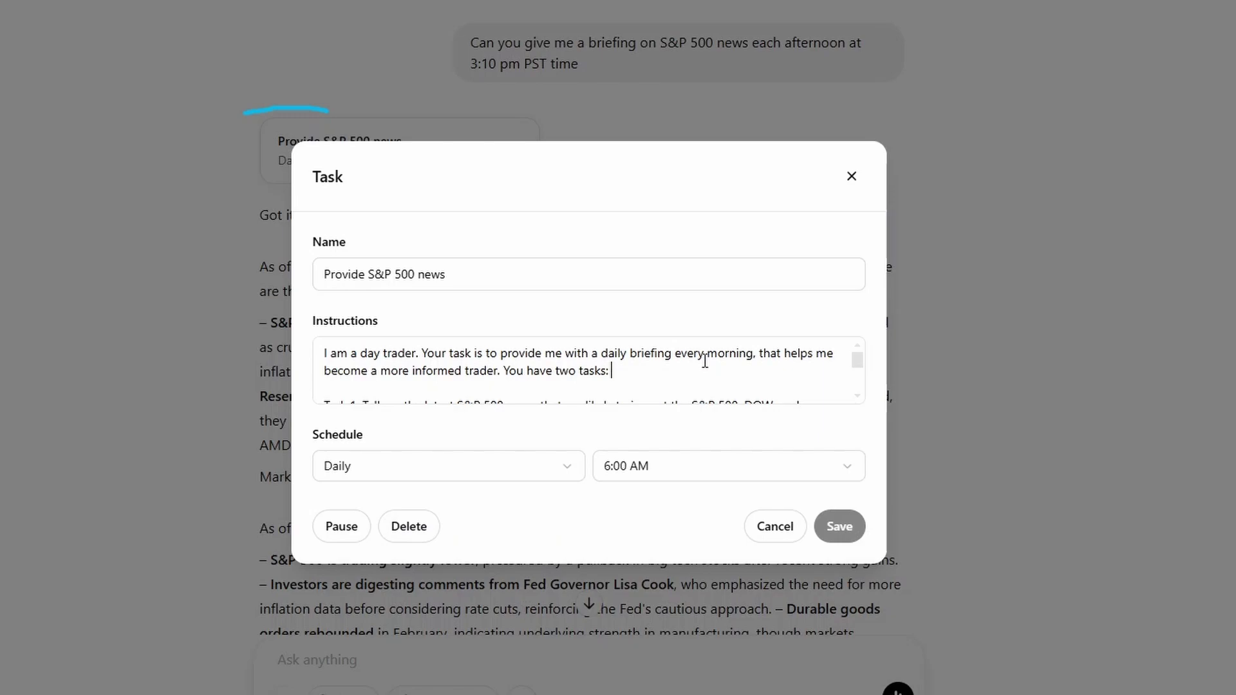
left_click_drag(617, 352, 669, 369)
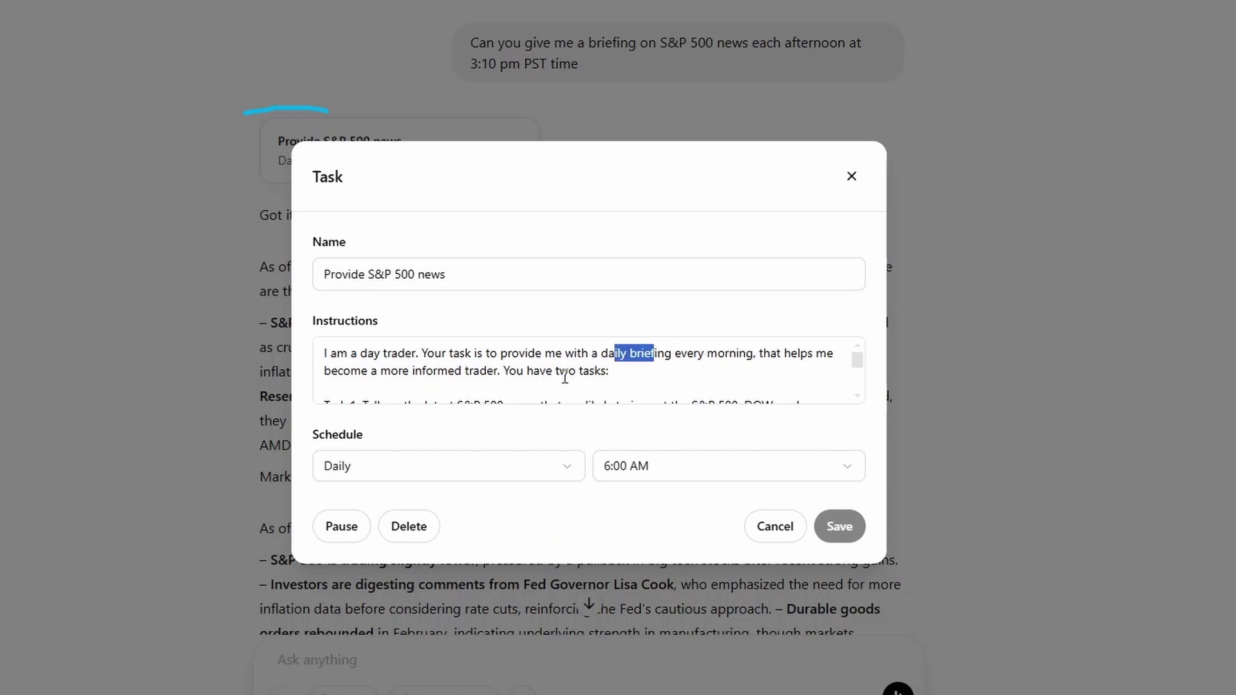
left_click_drag(498, 371, 389, 369)
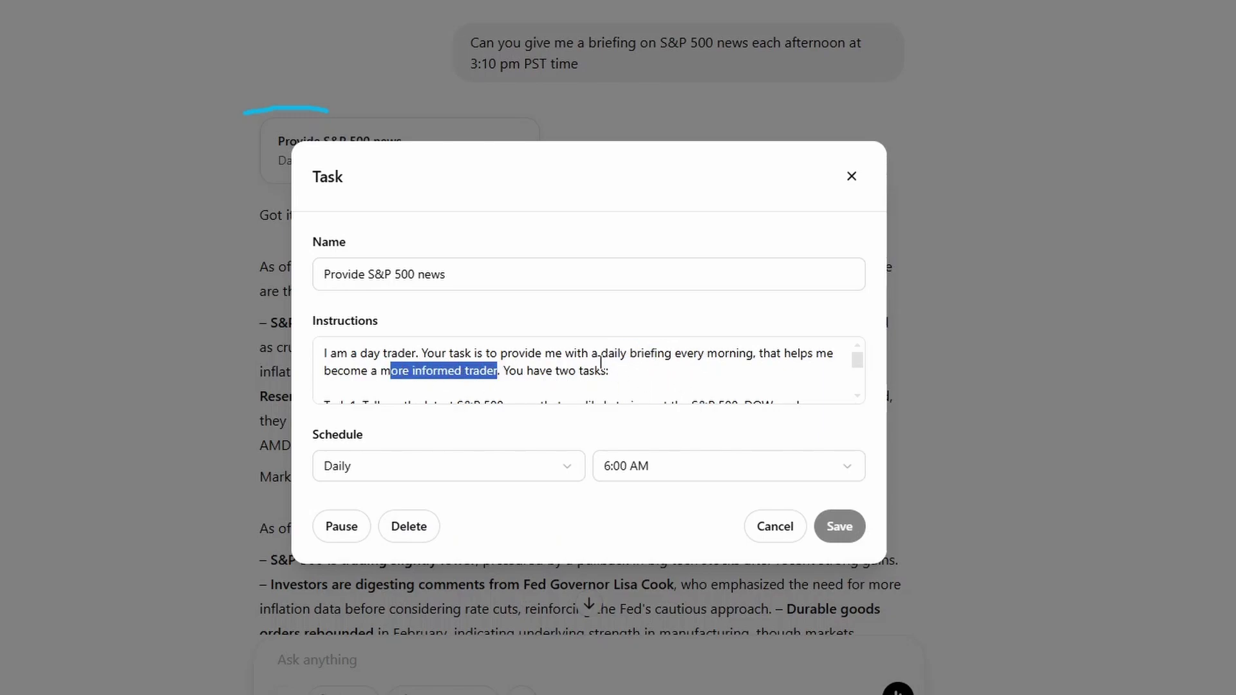
left_click(716, 375)
scroll(724, 370, "down", 3)
scroll(654, 380, "up", 2)
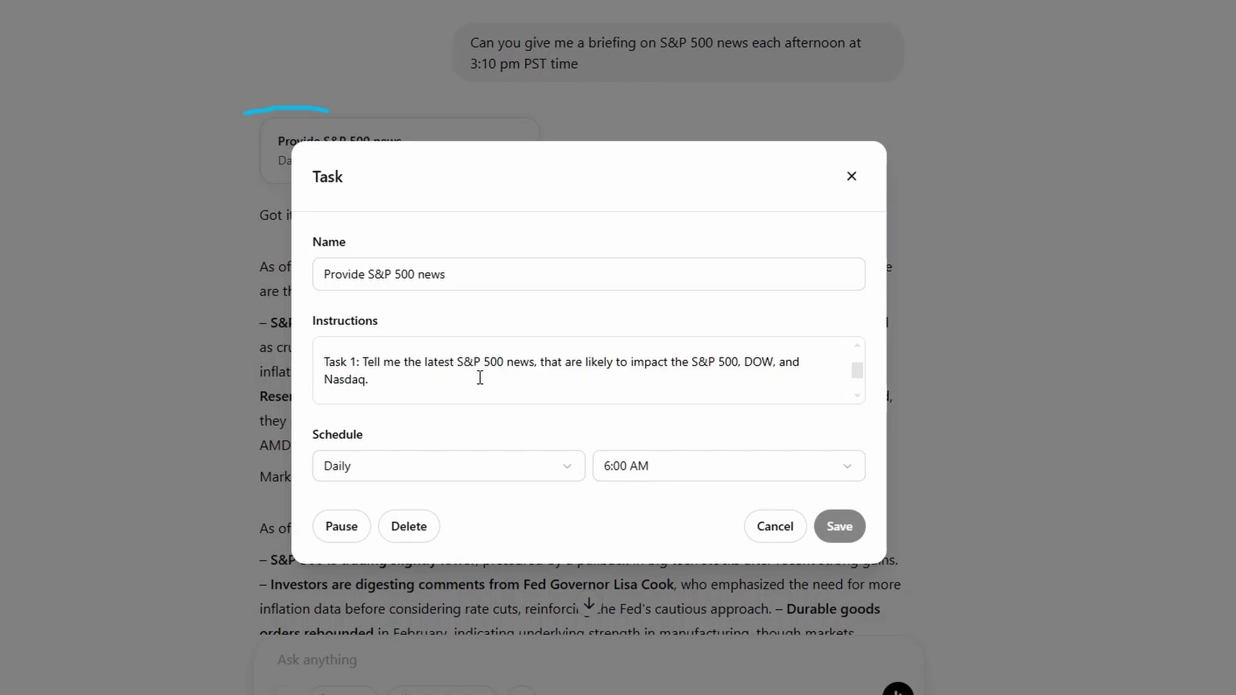
Highlight the Task 1 instruction text in the task's instructions.
left_click_drag(494, 381, 325, 358)
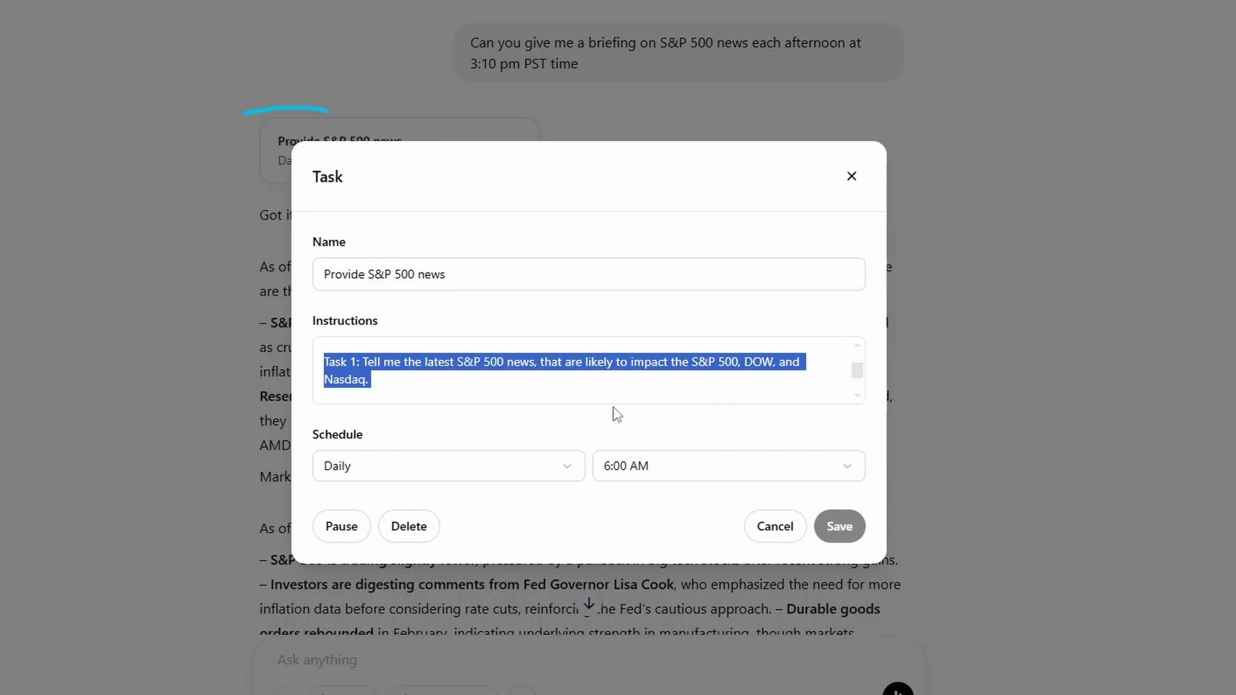
scroll(617, 363, "up", 1)
scroll(619, 365, "down", 1)
left_click(411, 369)
left_click_drag(398, 381, 298, 361)
left_click(397, 359)
scroll(385, 387, "down", 2)
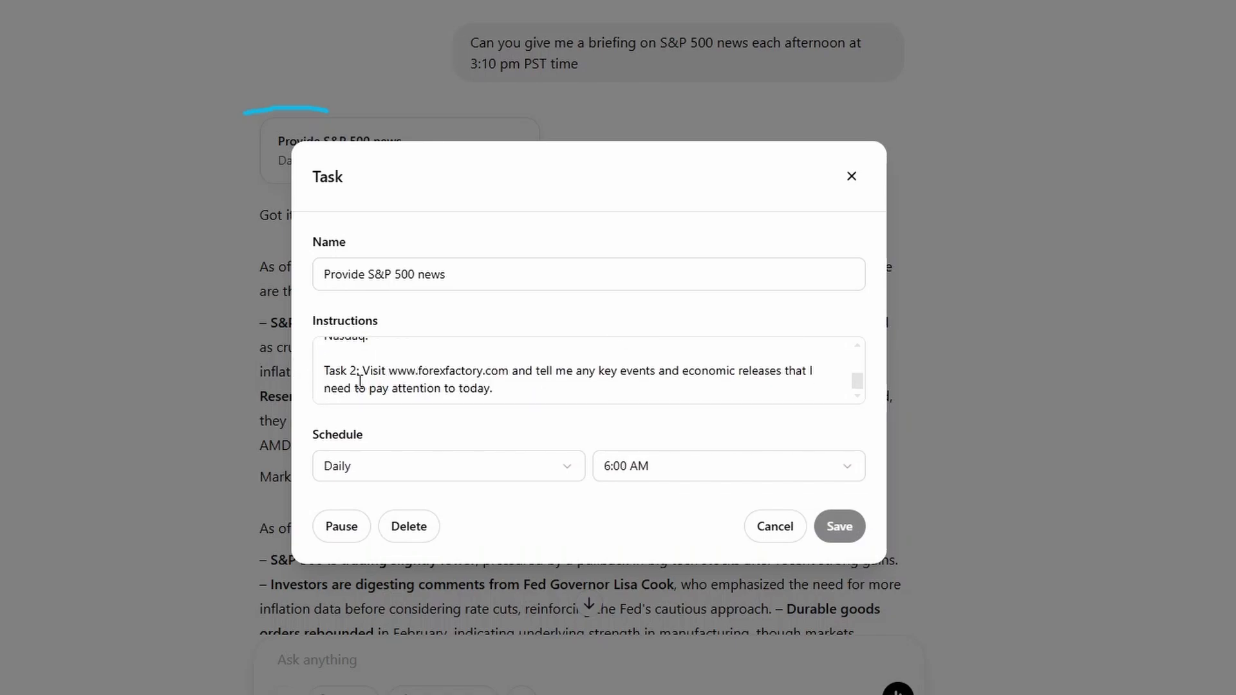
left_click_drag(325, 372, 519, 394)
left_click(562, 393)
left_click_drag(392, 369, 519, 372)
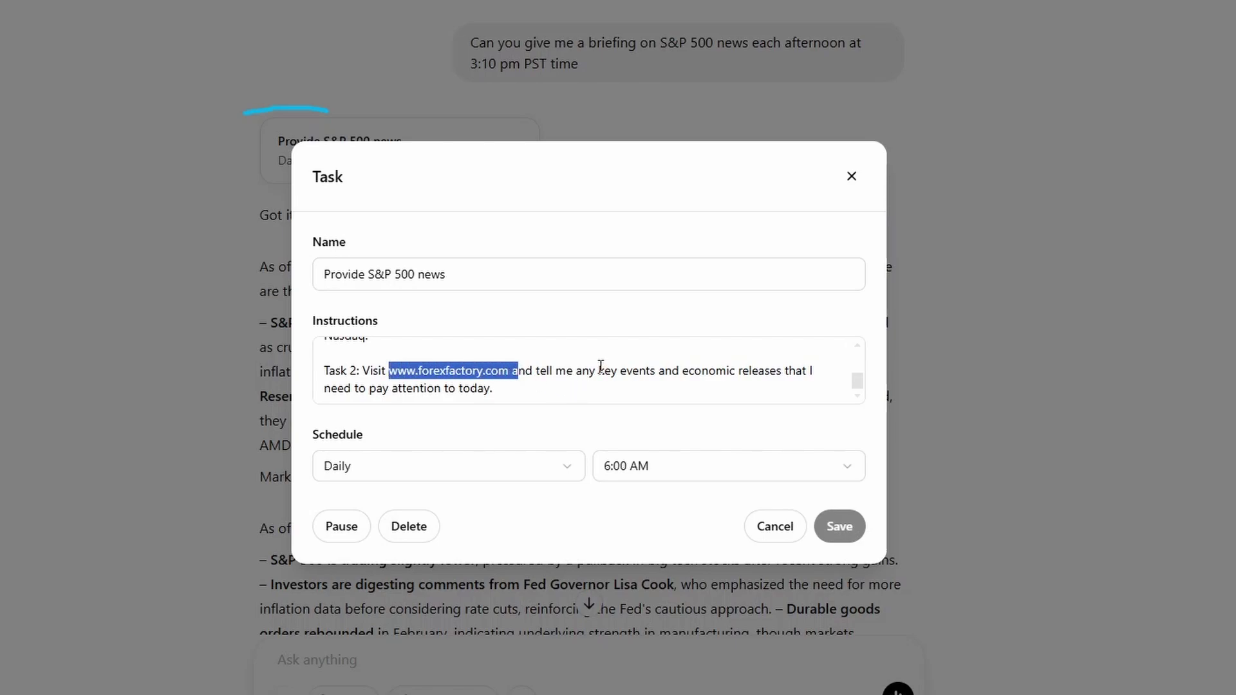
left_click_drag(599, 371, 776, 372)
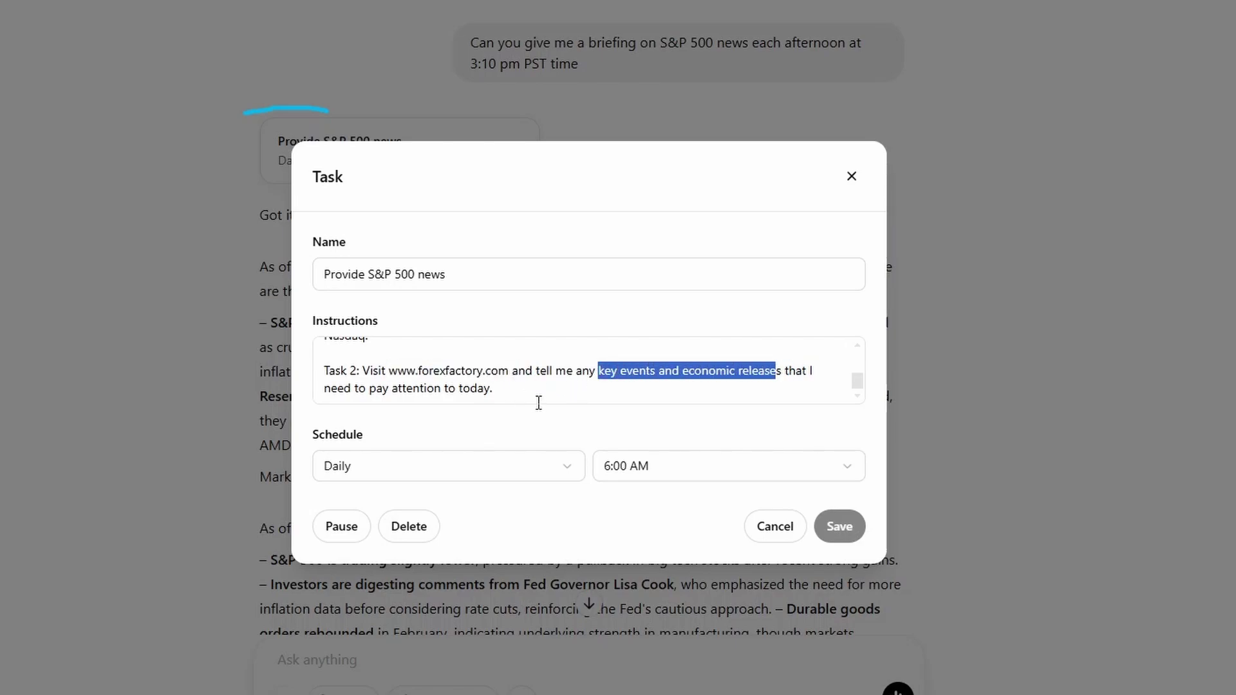
left_click(603, 403)
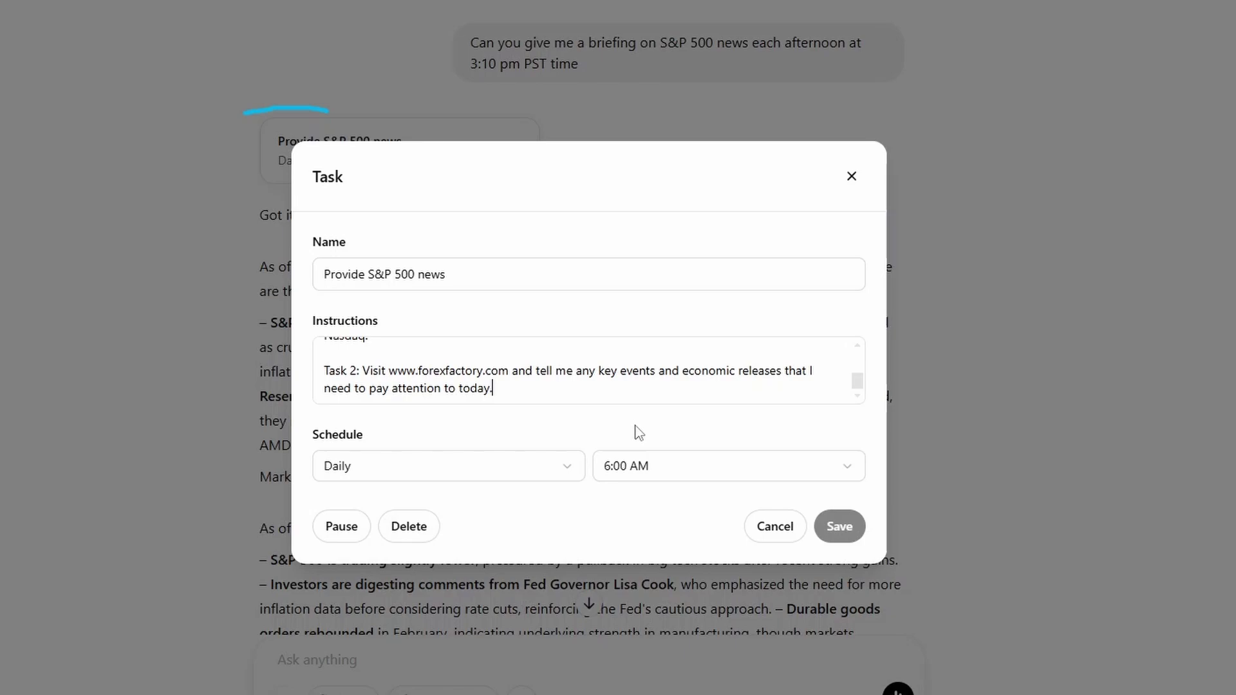
Annotate the schedule with circles and arrows at the Daily frequency and 6:00 AM time.
left_click_drag(304, 446, 364, 443)
mouse_move(677, 452)
left_mouse_down()
mouse_move(588, 475)
mouse_move(681, 463)
left_mouse_up()
mouse_move(757, 420)
left_mouse_down()
mouse_move(711, 447)
mouse_move(708, 429)
mouse_move(654, 442)
mouse_move(662, 505)
mouse_move(636, 428)
left_mouse_up()
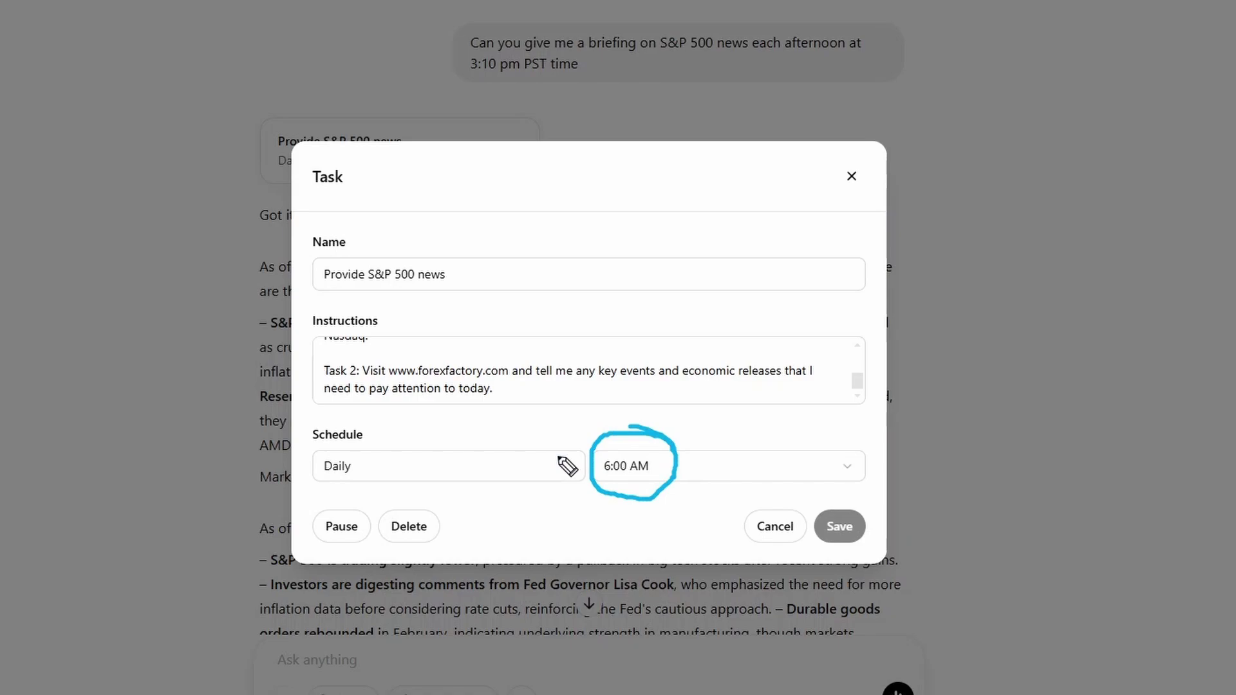
mouse_move(487, 471)
left_mouse_down()
mouse_move(550, 472)
mouse_move(530, 487)
left_mouse_up()
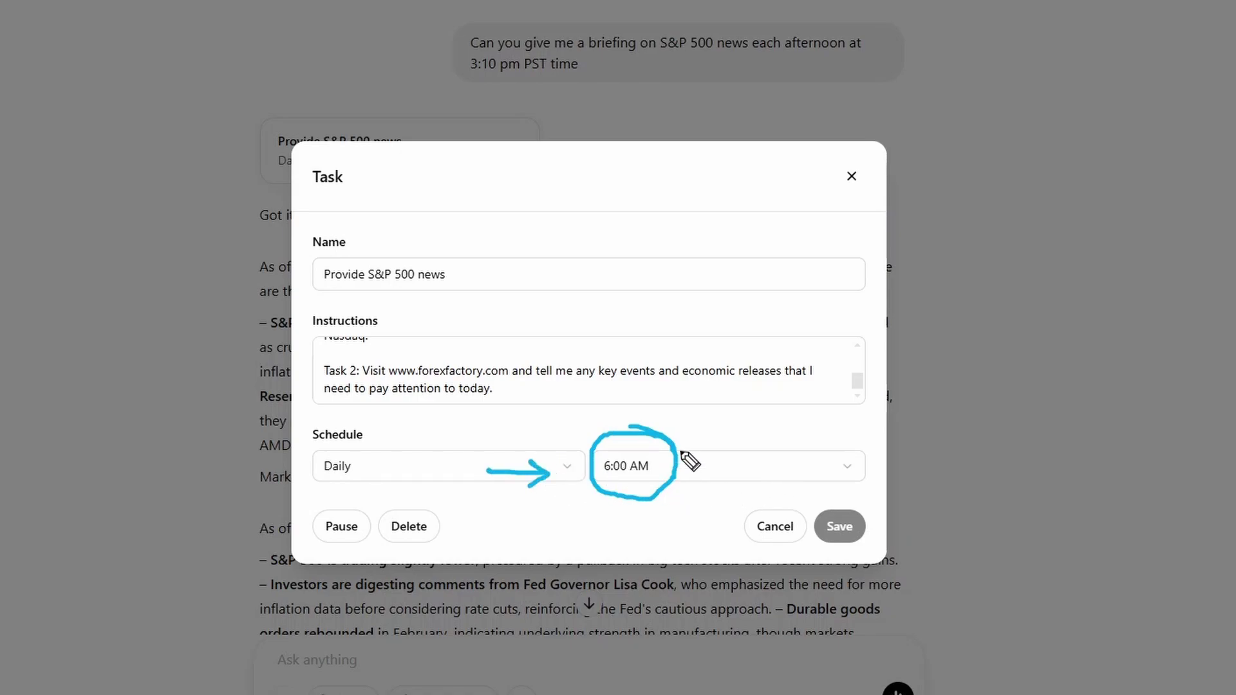
mouse_move(744, 387)
left_mouse_down()
mouse_move(695, 428)
mouse_move(727, 425)
left_mouse_up()
left_click(849, 176)
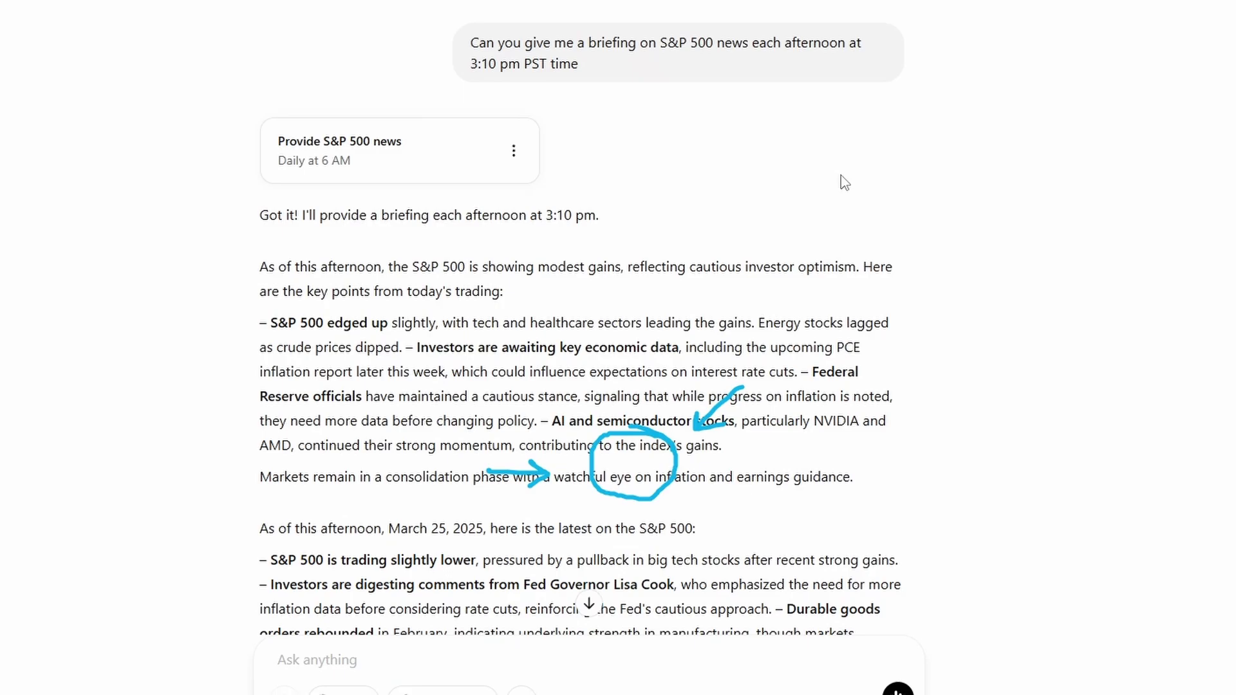
scroll(845, 182, "down", 10)
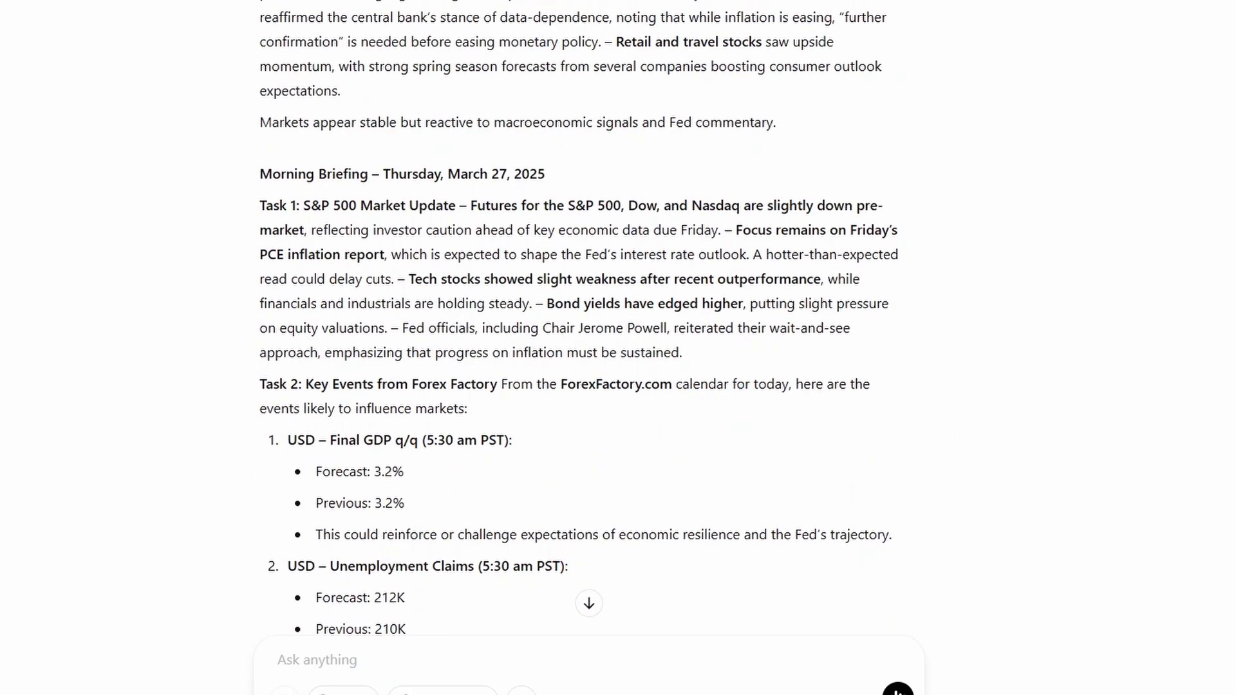
scroll(580, 322, "down", 15)
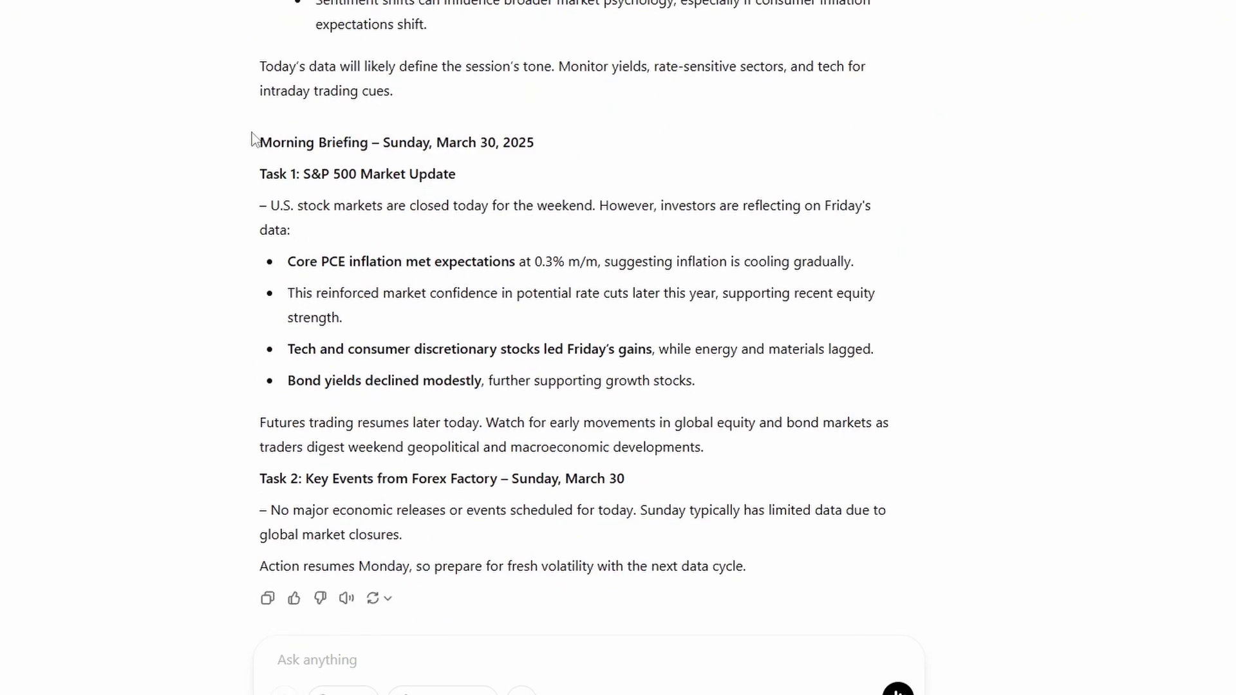
left_click_drag(252, 138, 681, 573)
left_click(631, 499)
left_click_drag(260, 173, 721, 377)
left_click(722, 377)
left_click_drag(255, 478, 413, 566)
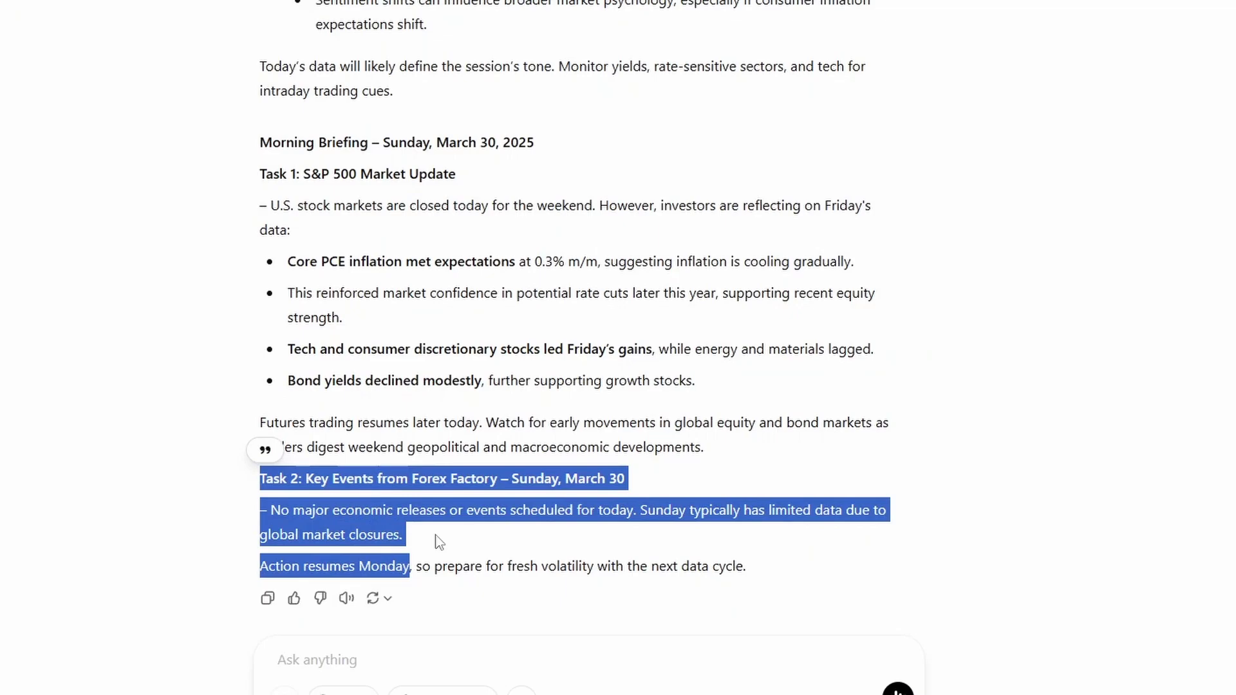
left_click(391, 495)
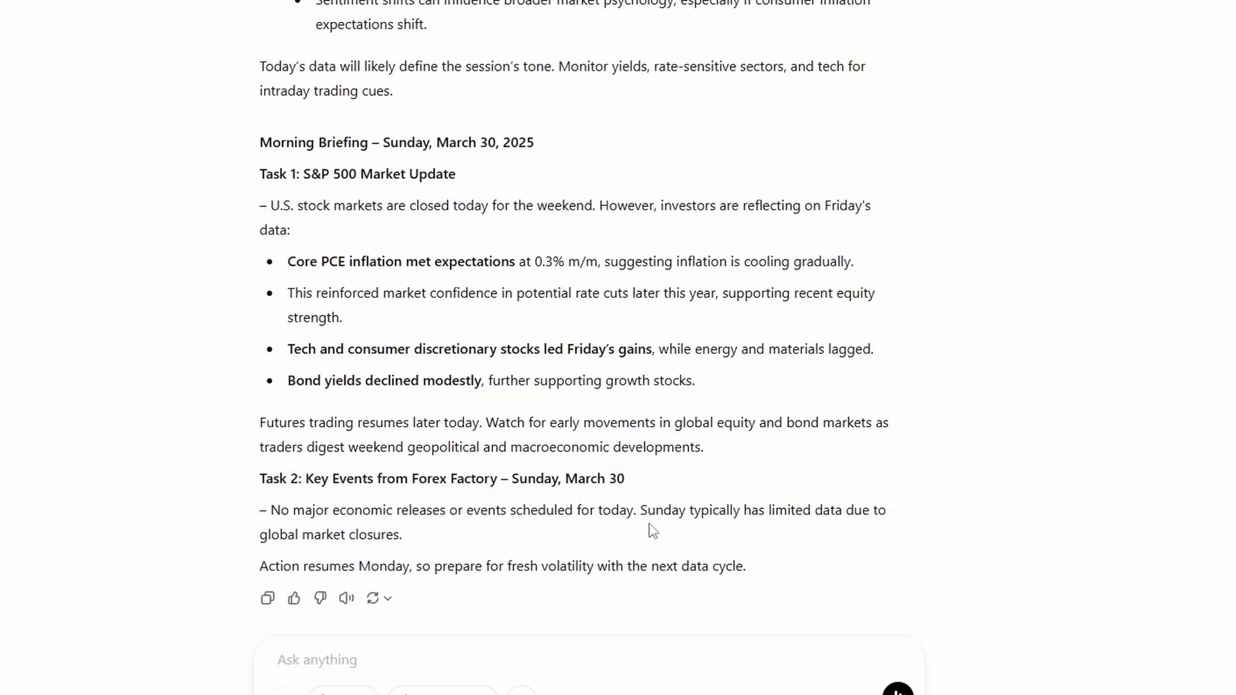
scroll(412, 451, "up", 15)
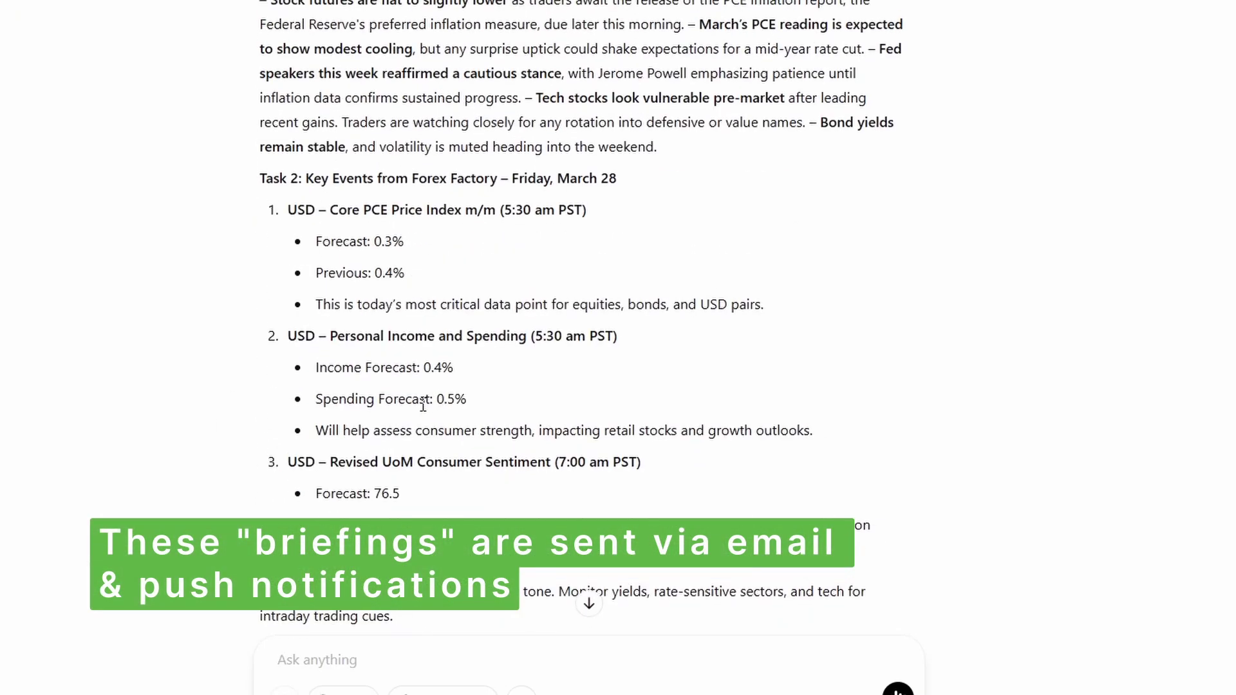
scroll(425, 386, "up", 12)
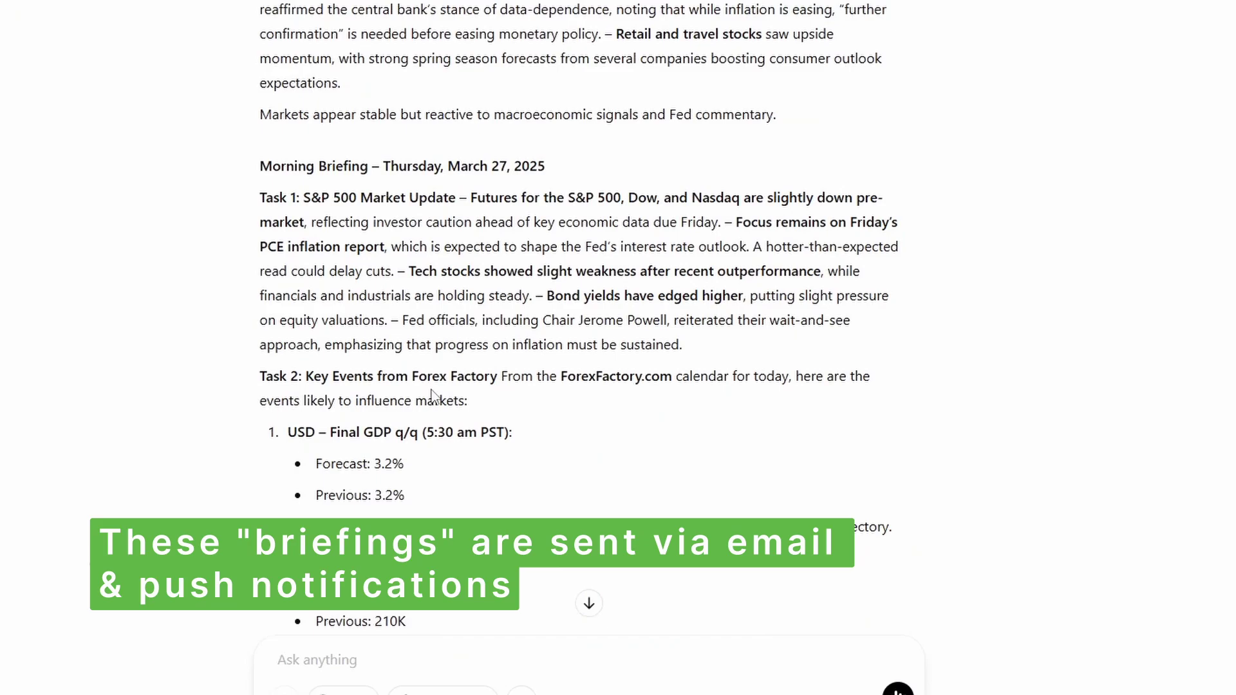
scroll(411, 322, "down", 1)
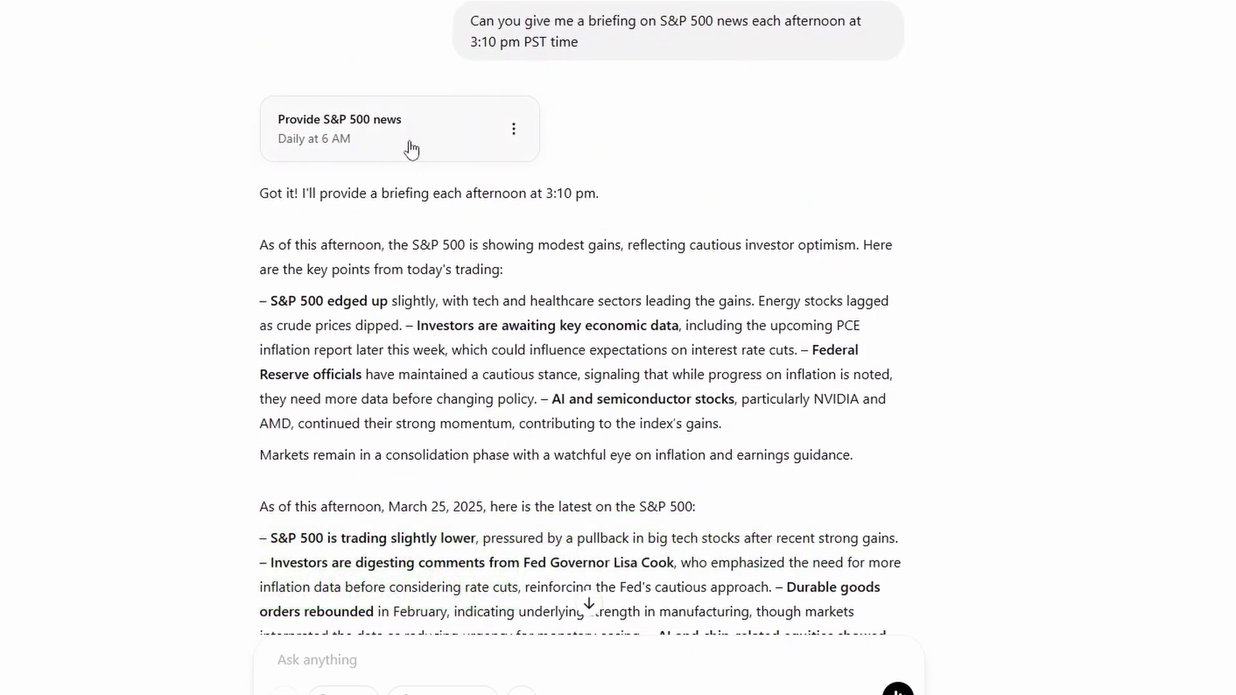
Reopen the Provide S&P 500 news task and highlight its Task 1 and Task 2 paragraphs.
left_click(412, 150)
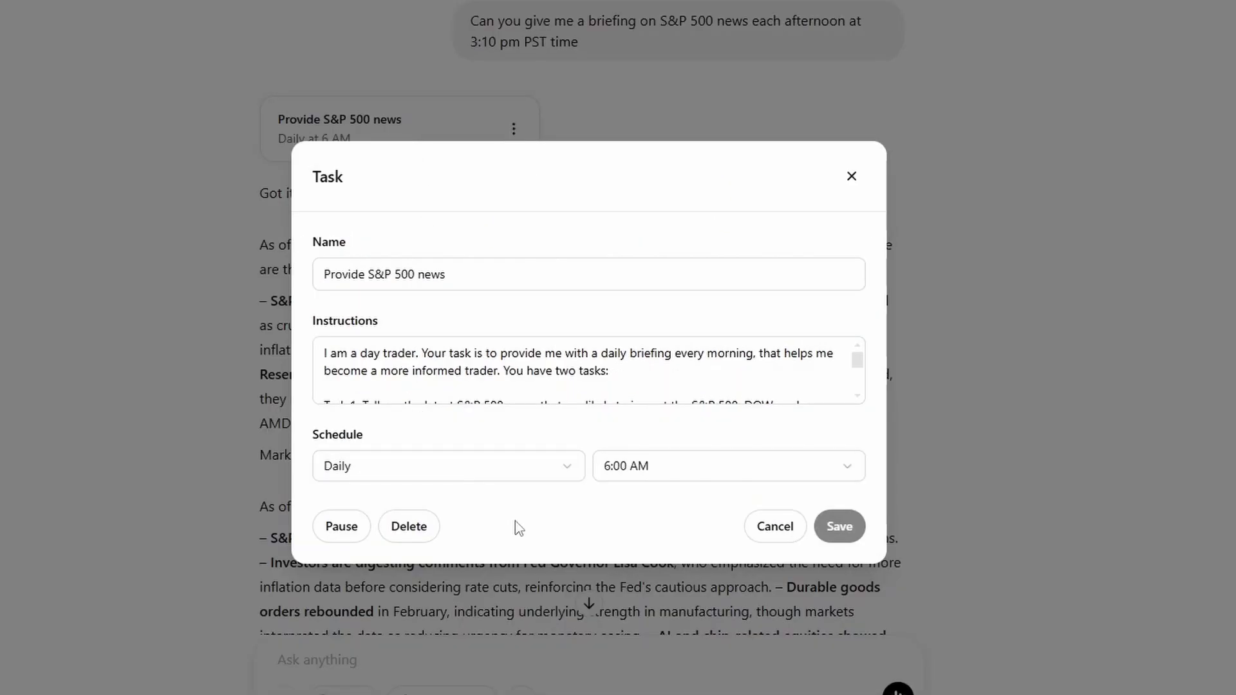
scroll(569, 375, "down", 3)
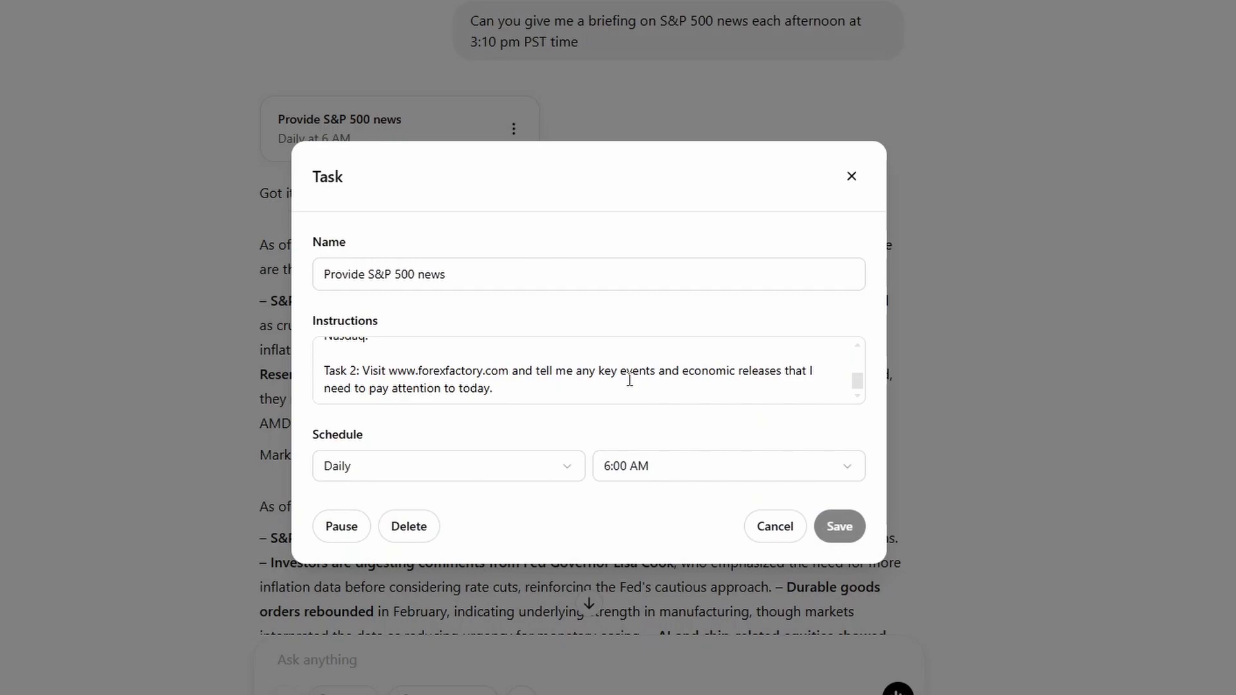
scroll(623, 378, "up", 2)
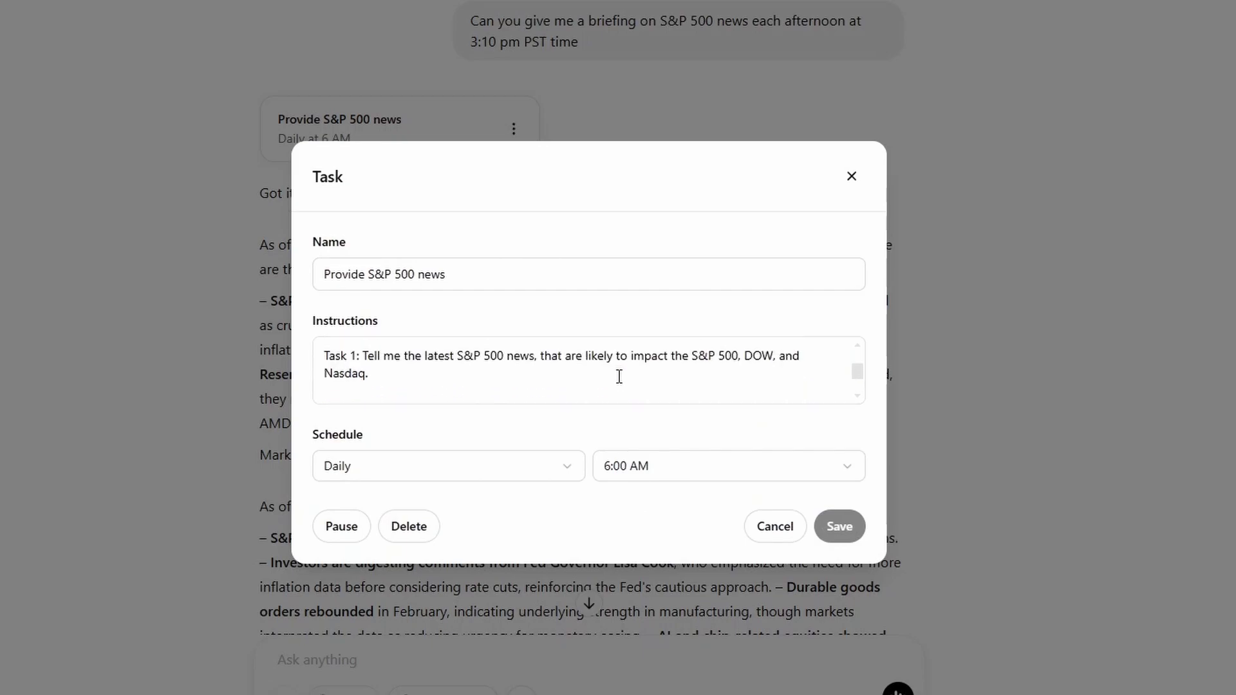
triple_click(391, 369)
scroll(515, 386, "down", 2)
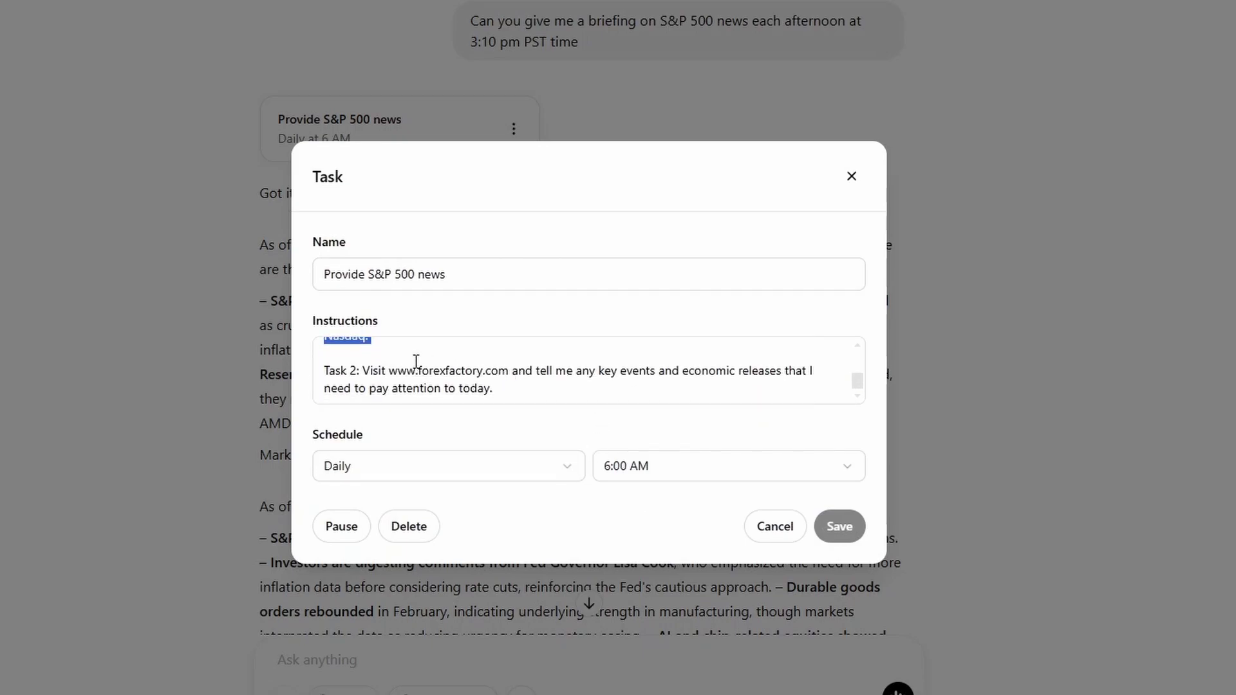
triple_click(513, 390)
Check the run time stays 6:00 AM, then leave the task discarding unsaved changes.
left_click(657, 469)
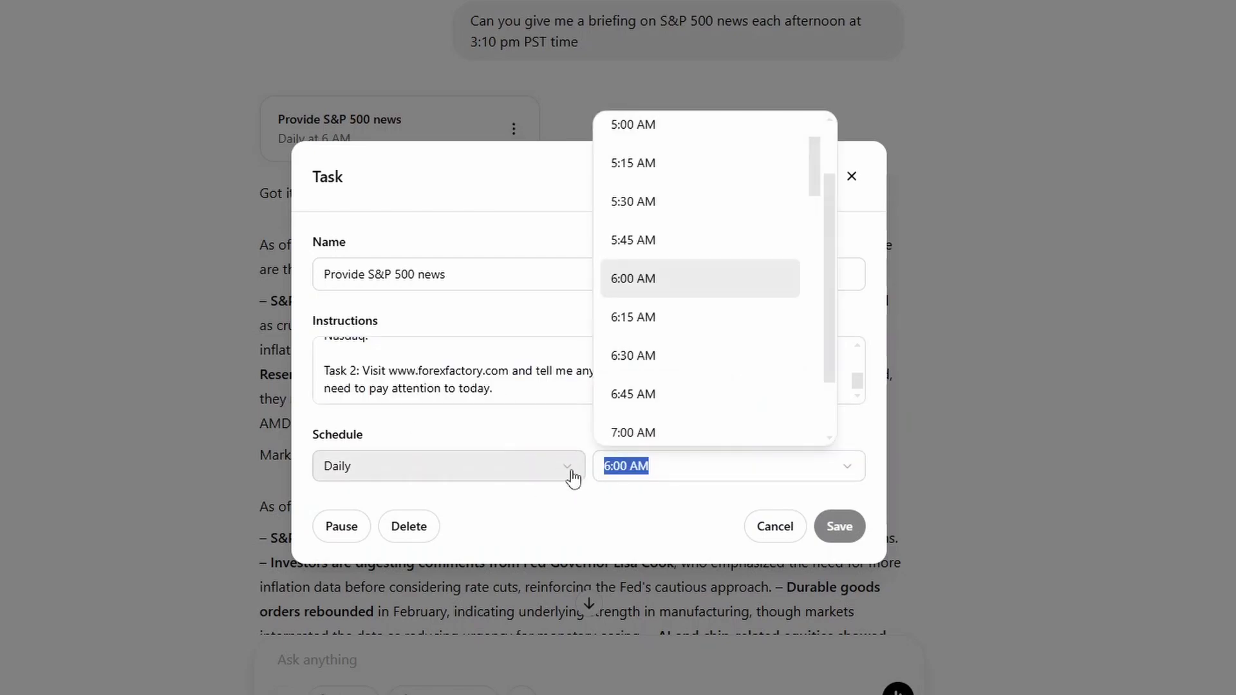
left_click(638, 522)
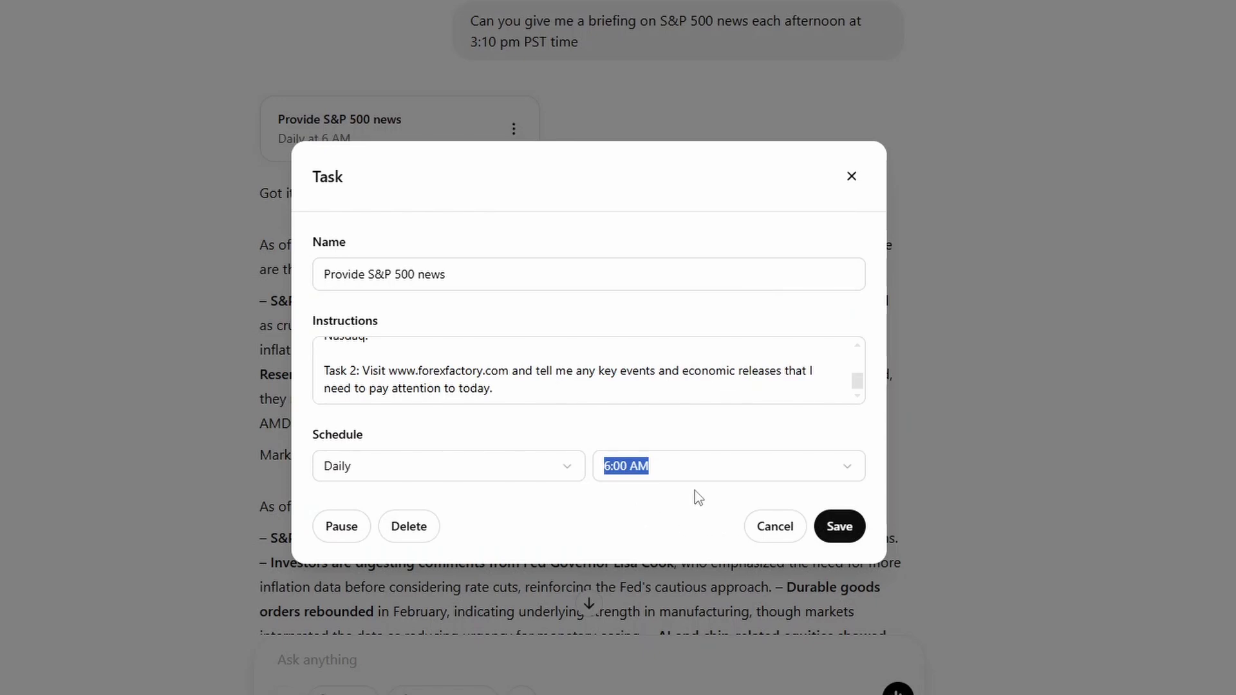
left_click(1032, 444)
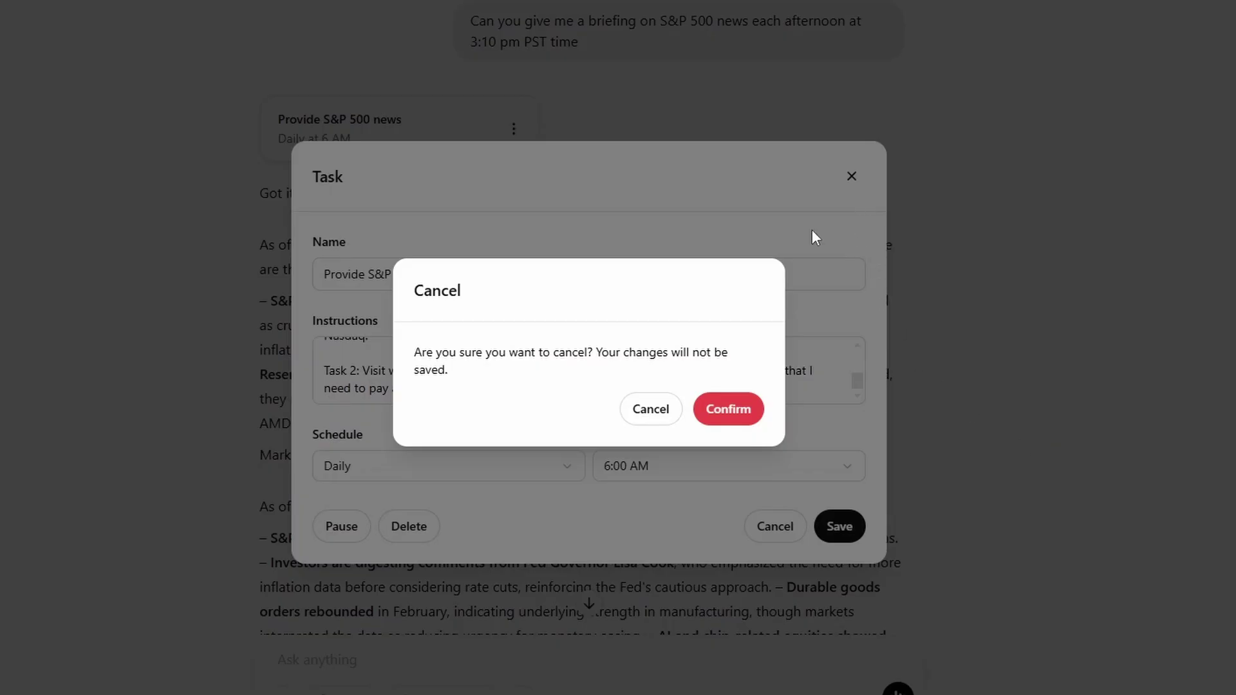
left_click(725, 425)
scroll(1027, 433, "down", 20)
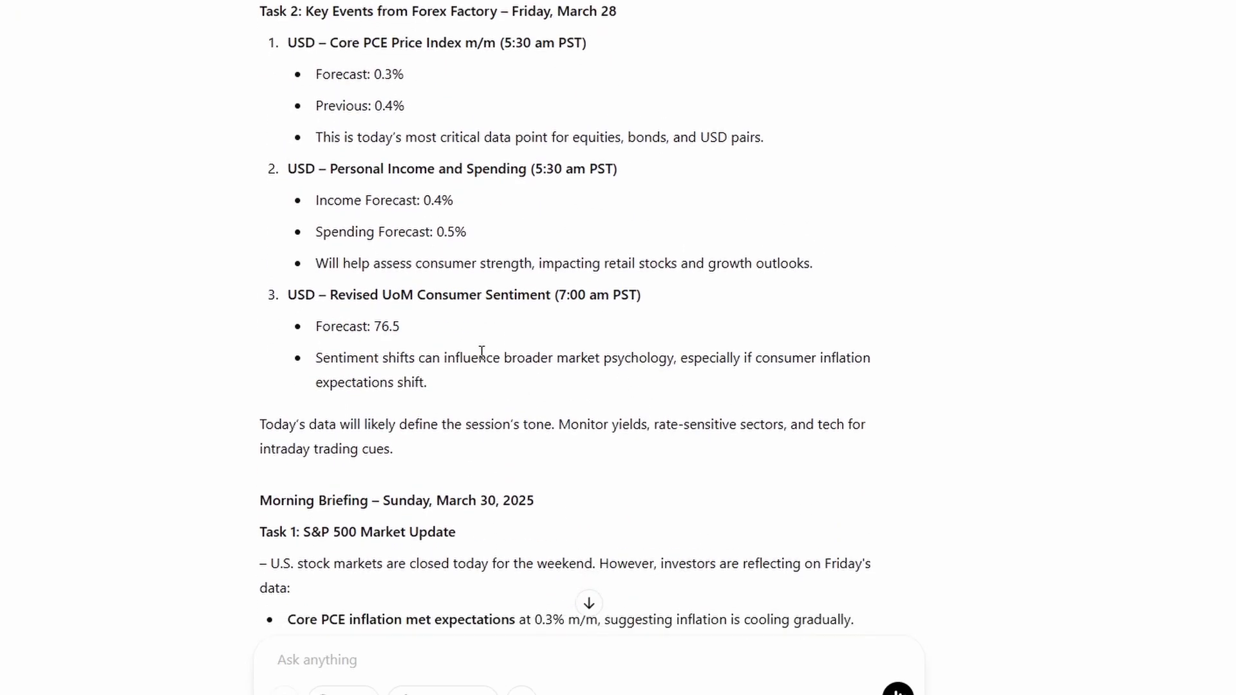
scroll(483, 353, "up", 4)
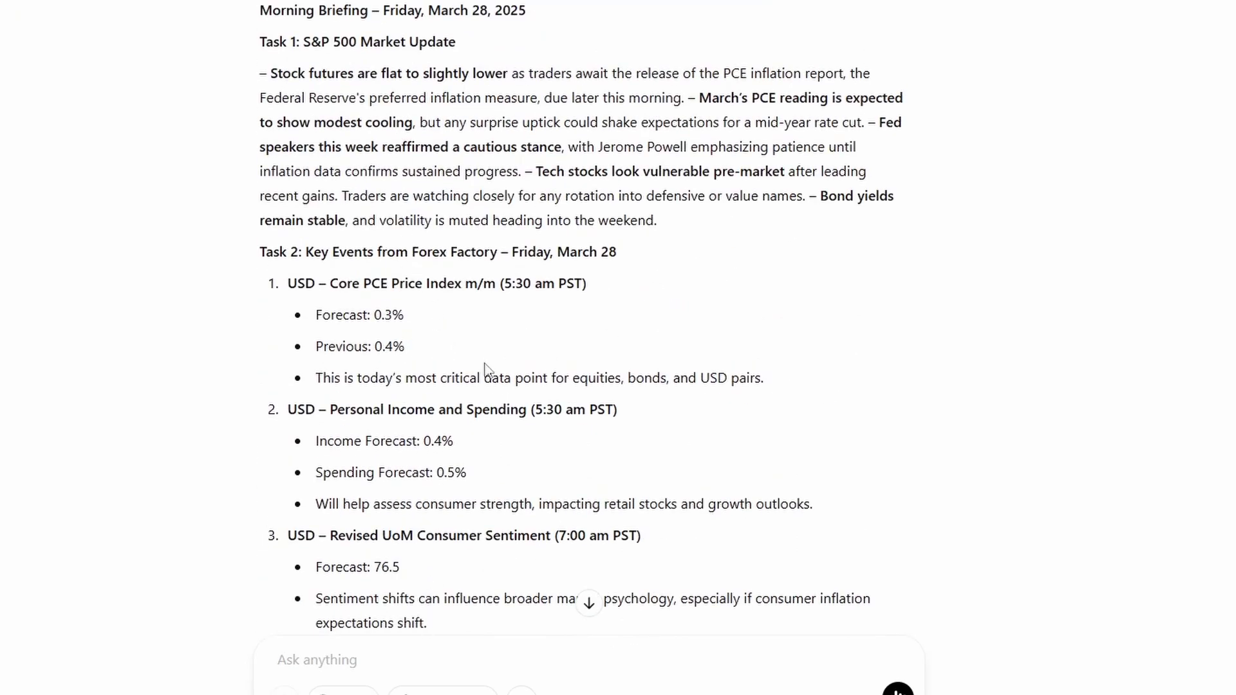
scroll(573, 432, "down", 3)
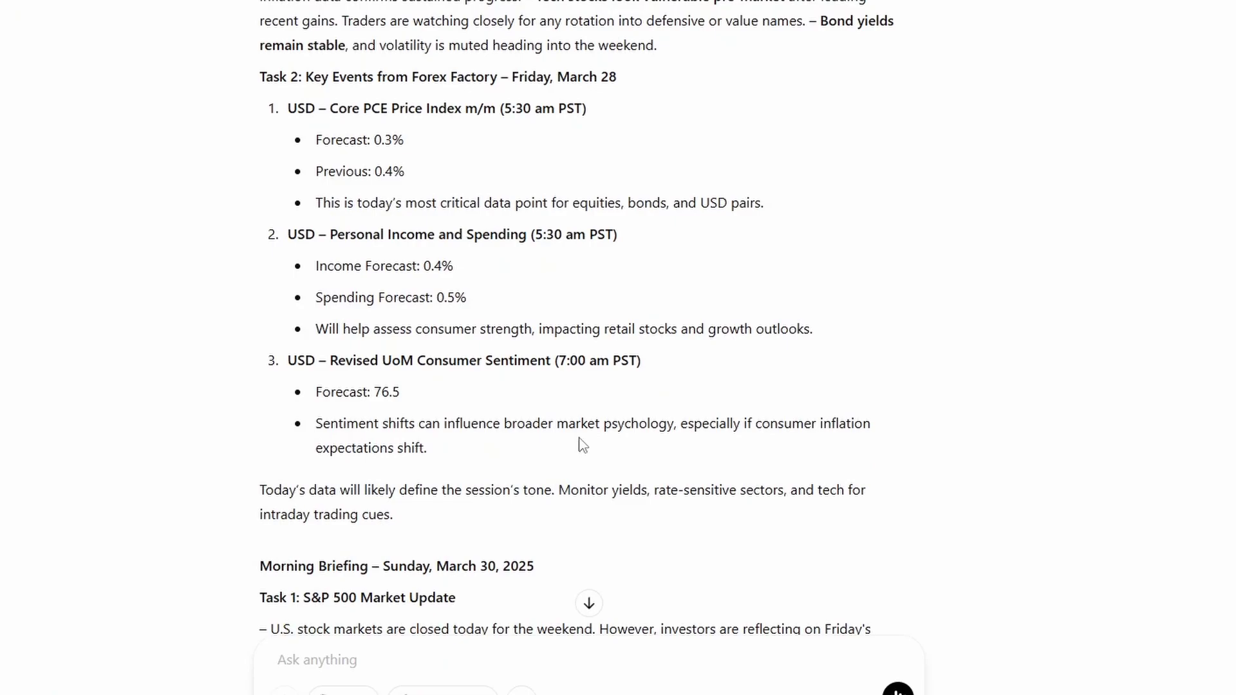
scroll(578, 414, "down", 6)
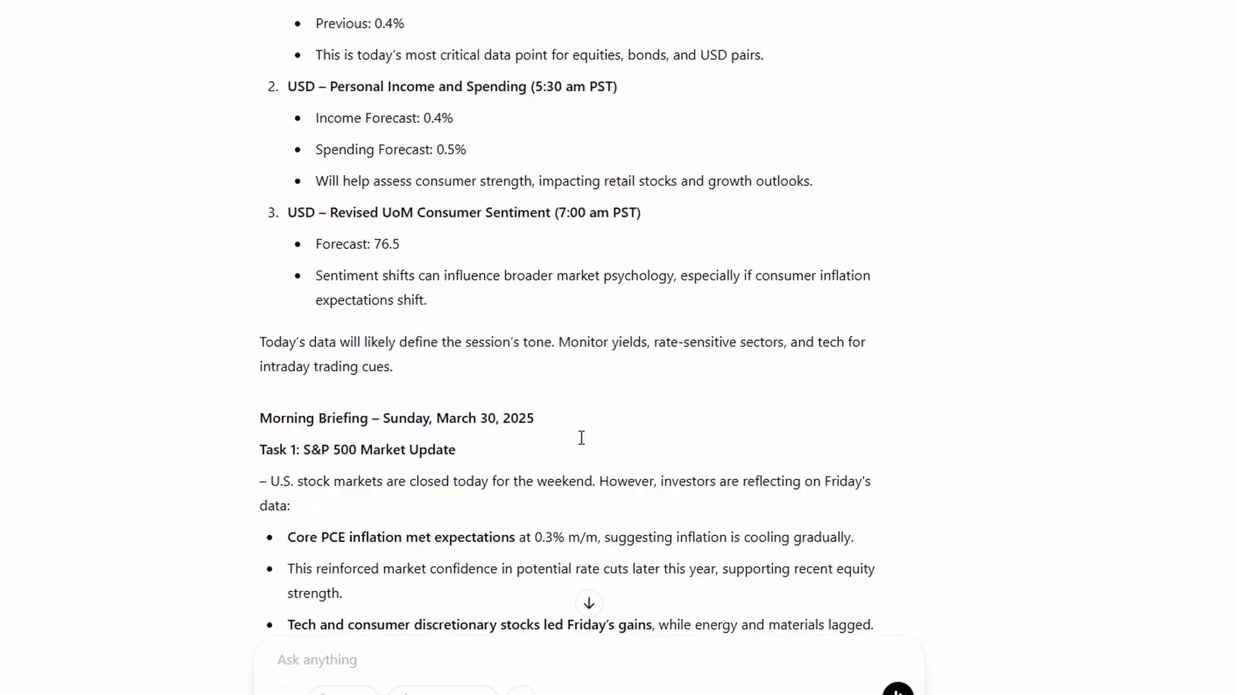
scroll(598, 380, "up", 9)
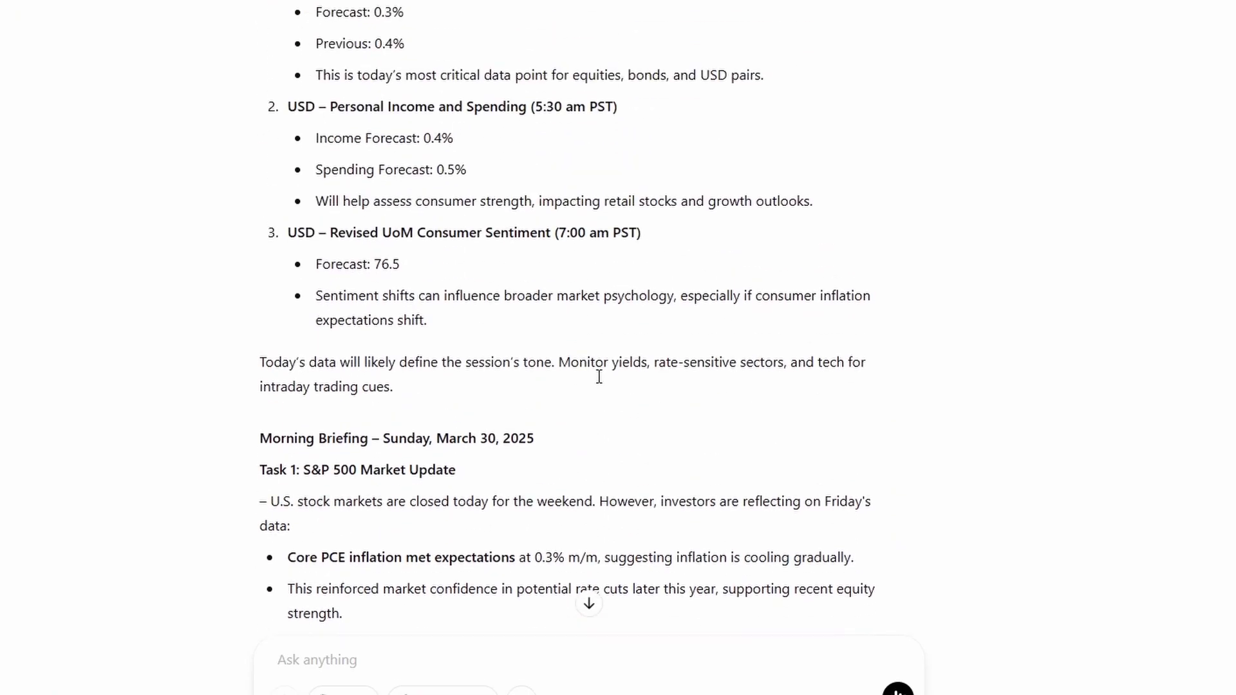
scroll(597, 394, "up", 20)
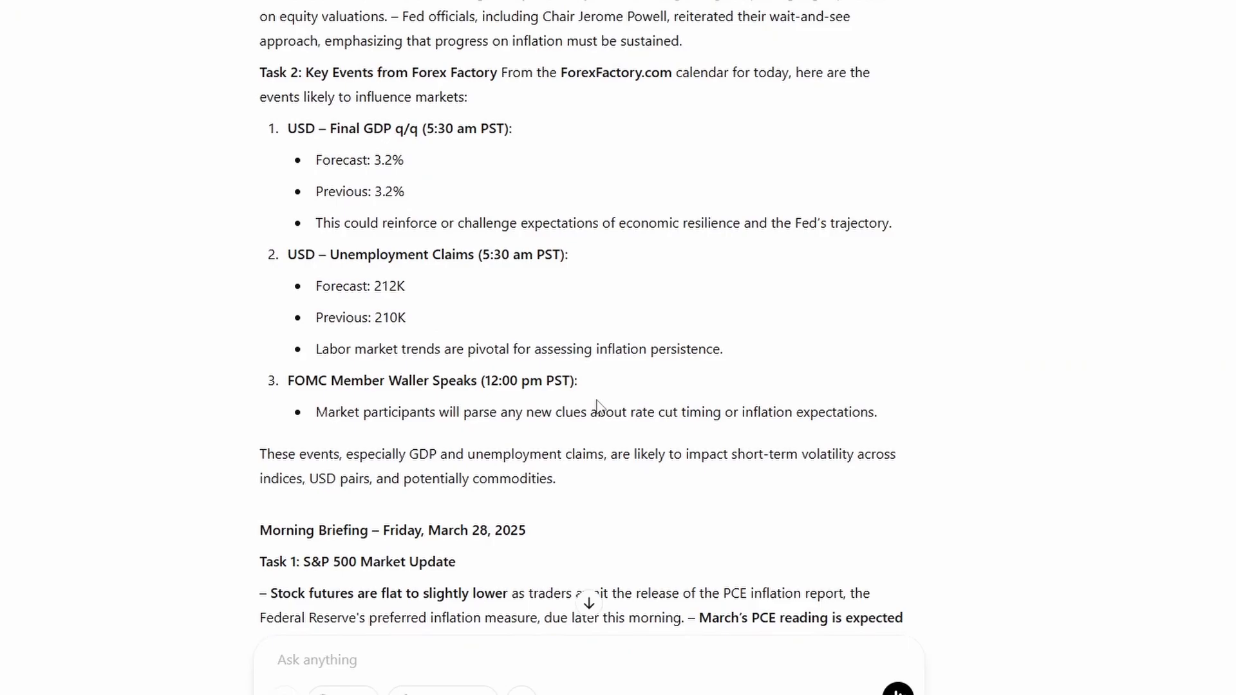
scroll(598, 397, "up", 9)
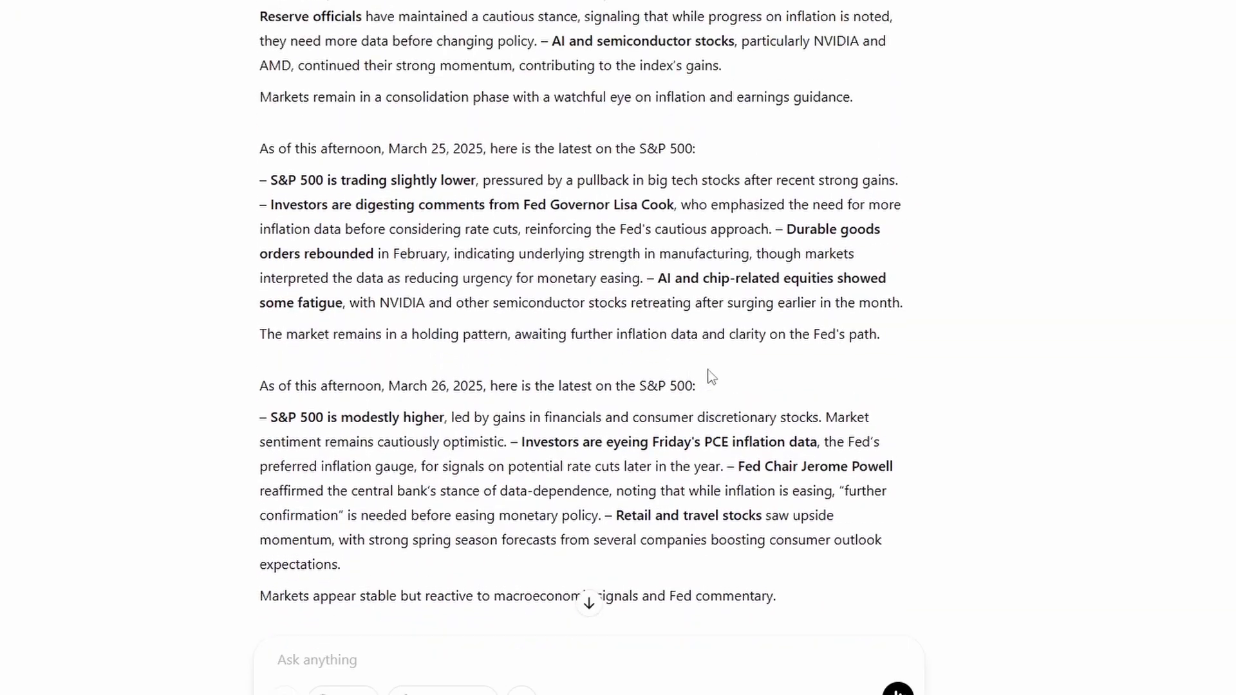
scroll(829, 364, "down", 2)
scroll(829, 364, "down", 20)
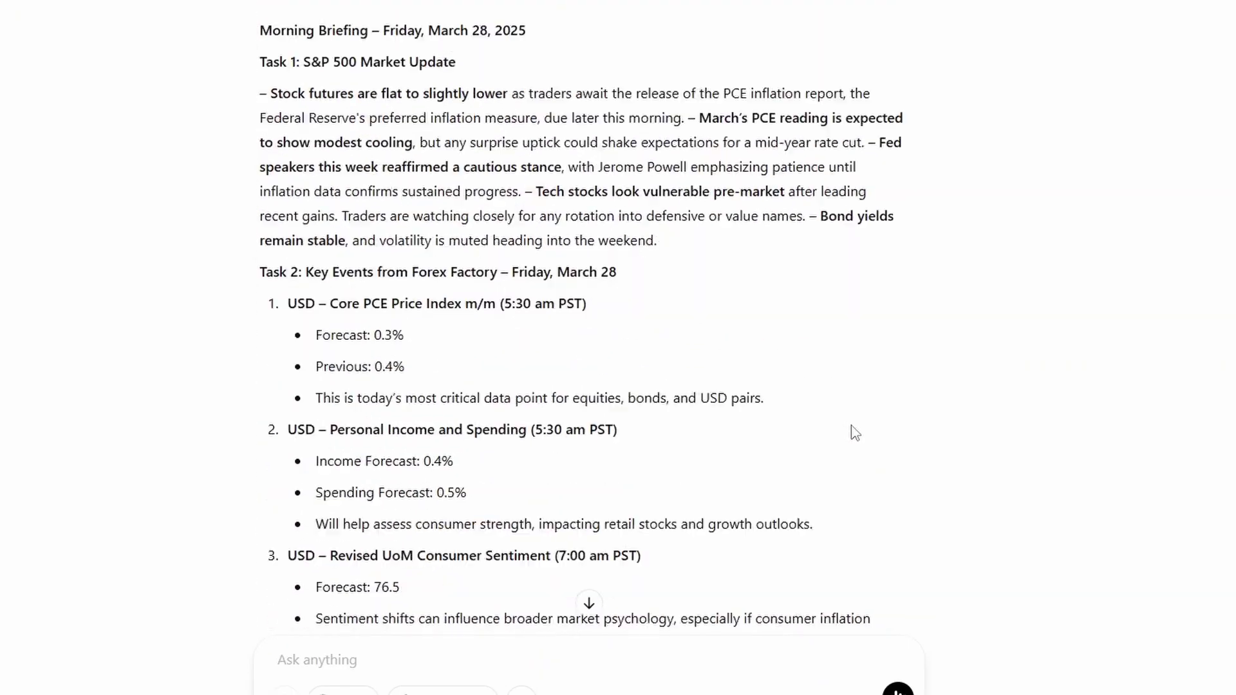